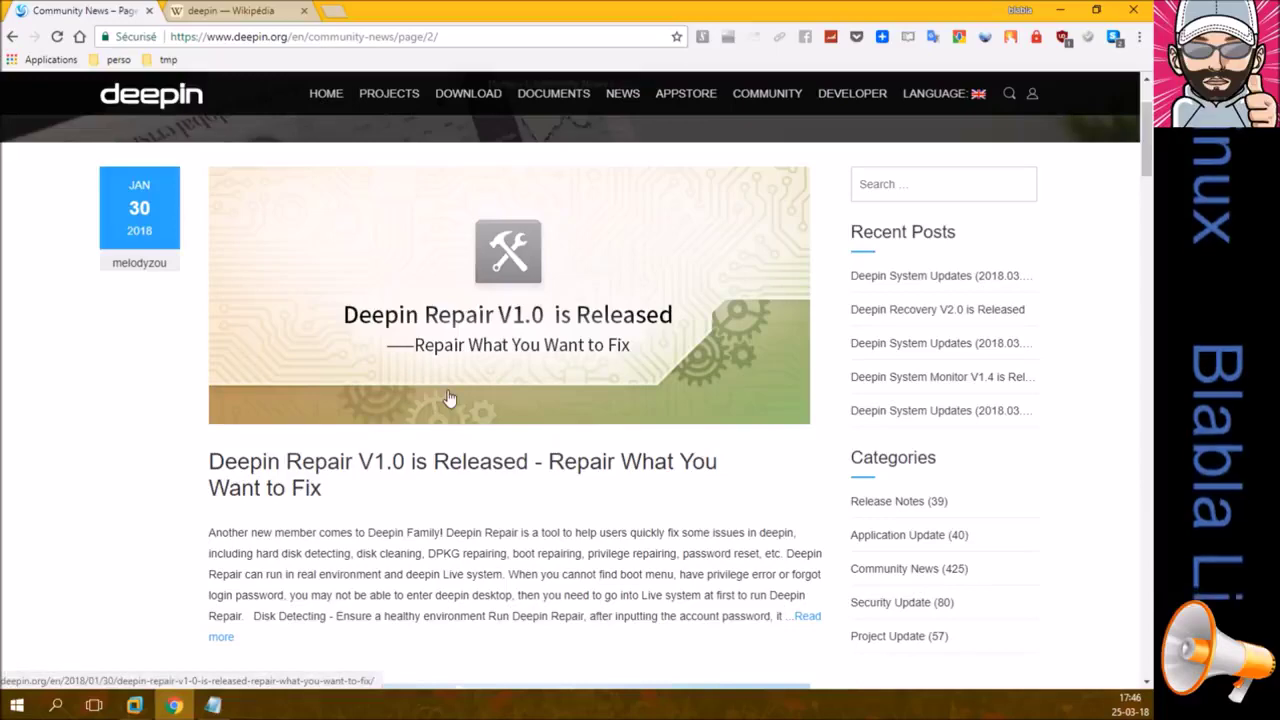
Step: Skim the deepin community news posts on page 2
{"action": "scroll", "coordinate": [447, 399], "scroll_direction": "down", "scroll_amount": 6}
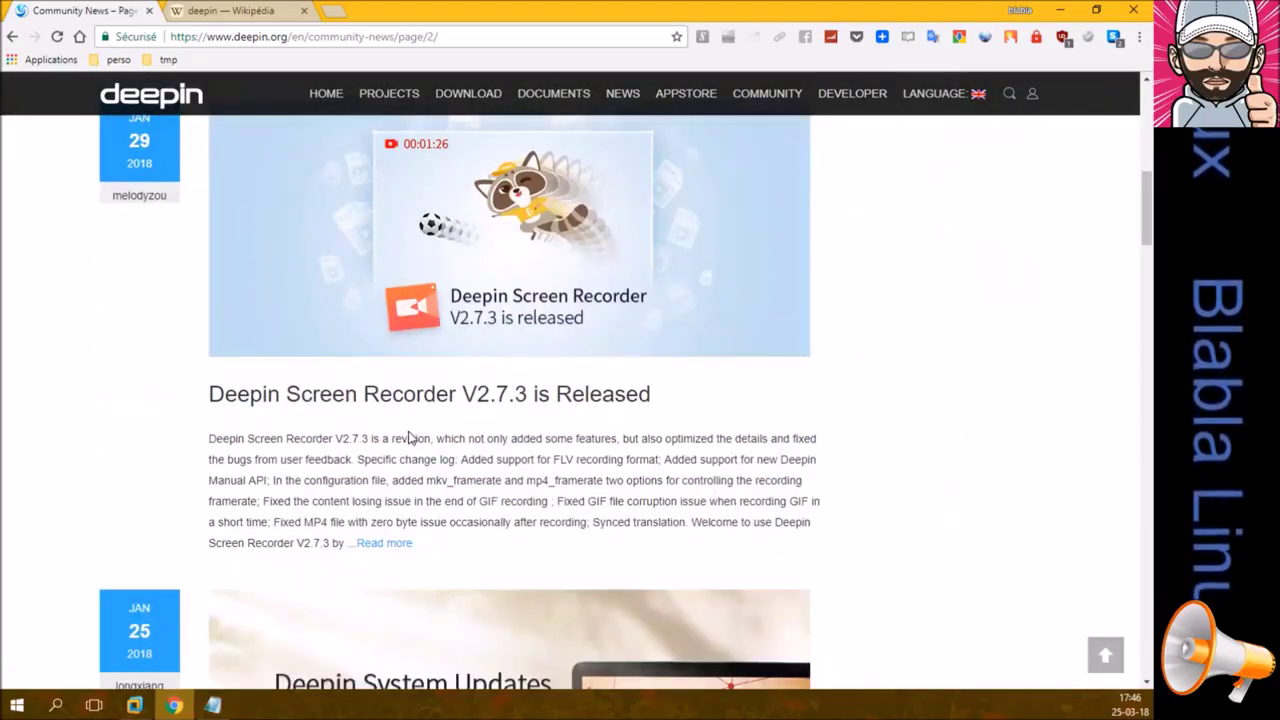
{"action": "scroll", "coordinate": [408, 437], "scroll_direction": "down", "scroll_amount": 3}
{"action": "scroll", "coordinate": [340, 457], "scroll_direction": "up", "scroll_amount": 10}
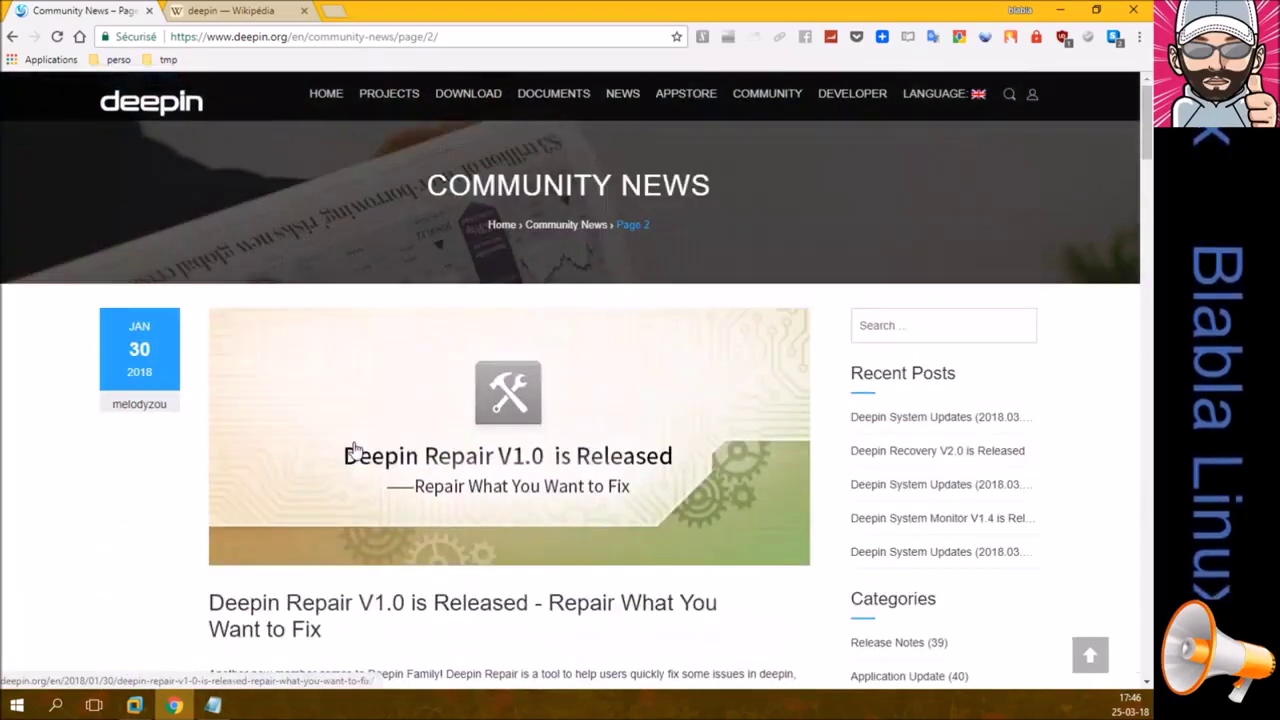
Step: Open the deepin Original Applications project page and look through its list of applications
{"action": "mouse_move", "coordinate": [370, 106]}
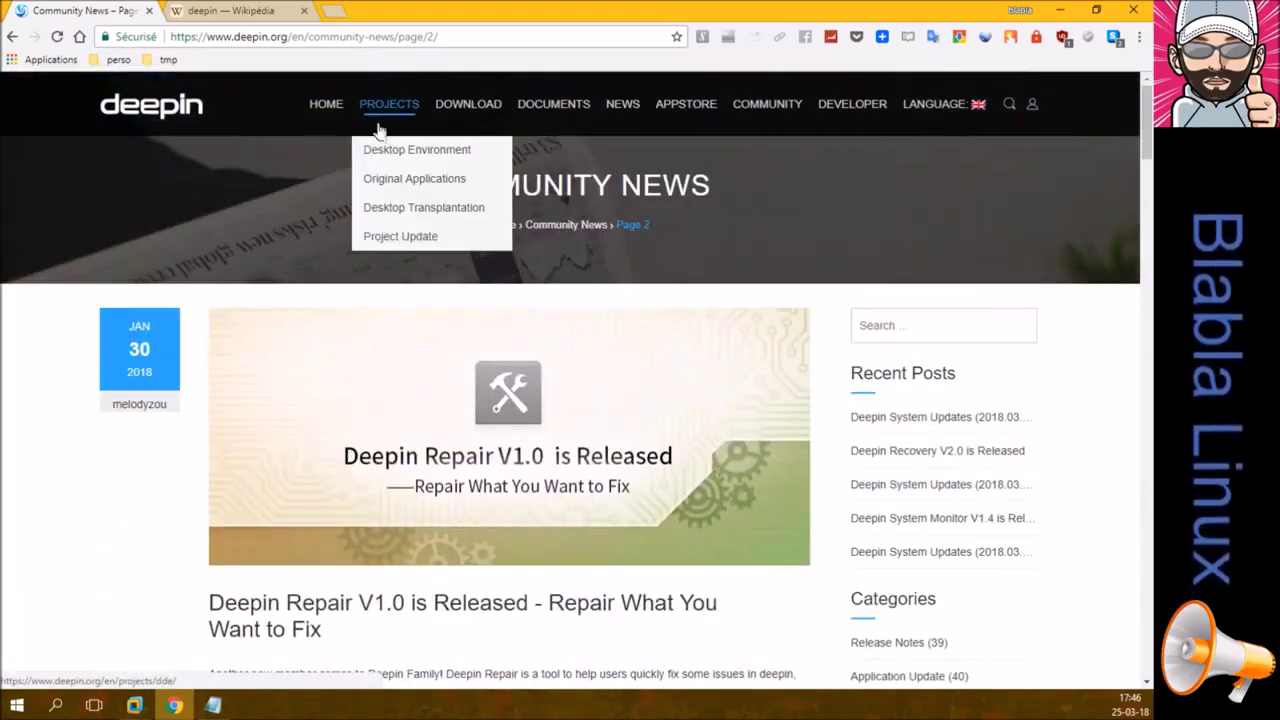
{"action": "left_click", "coordinate": [382, 181]}
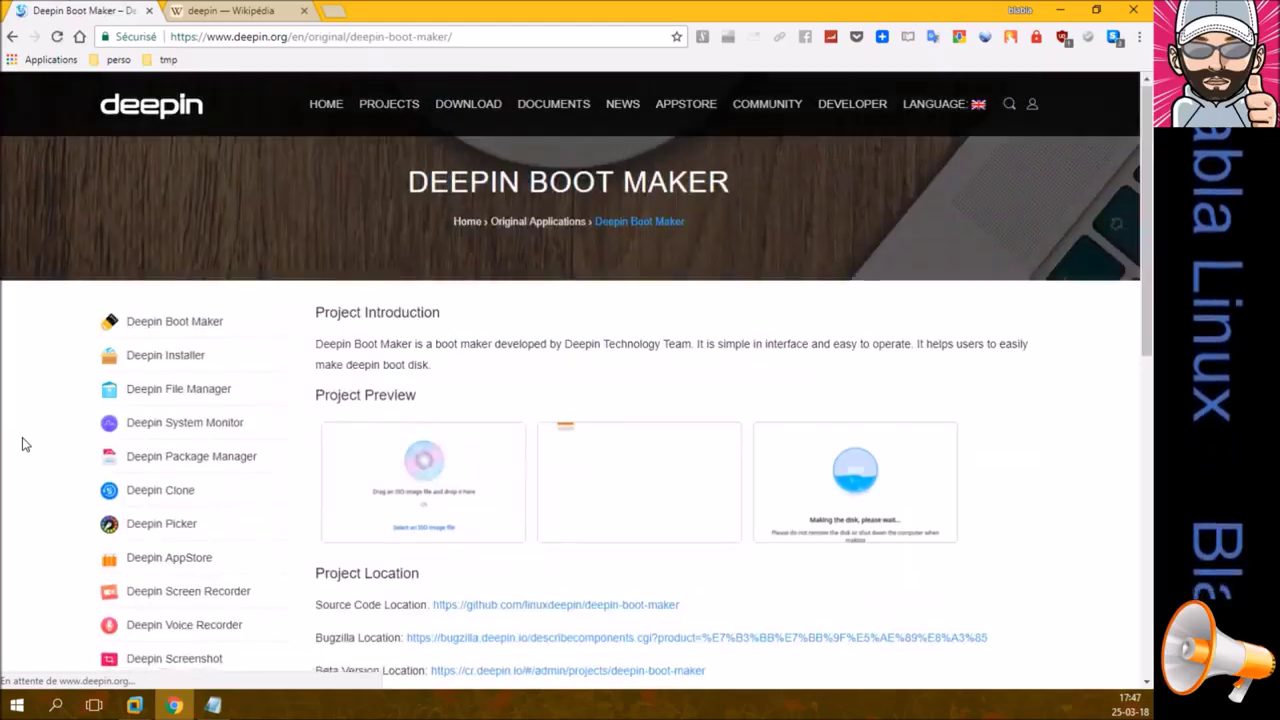
{"action": "scroll", "coordinate": [25, 444], "scroll_direction": "down", "scroll_amount": 4}
{"action": "scroll", "coordinate": [25, 444], "scroll_direction": "down", "scroll_amount": 4}
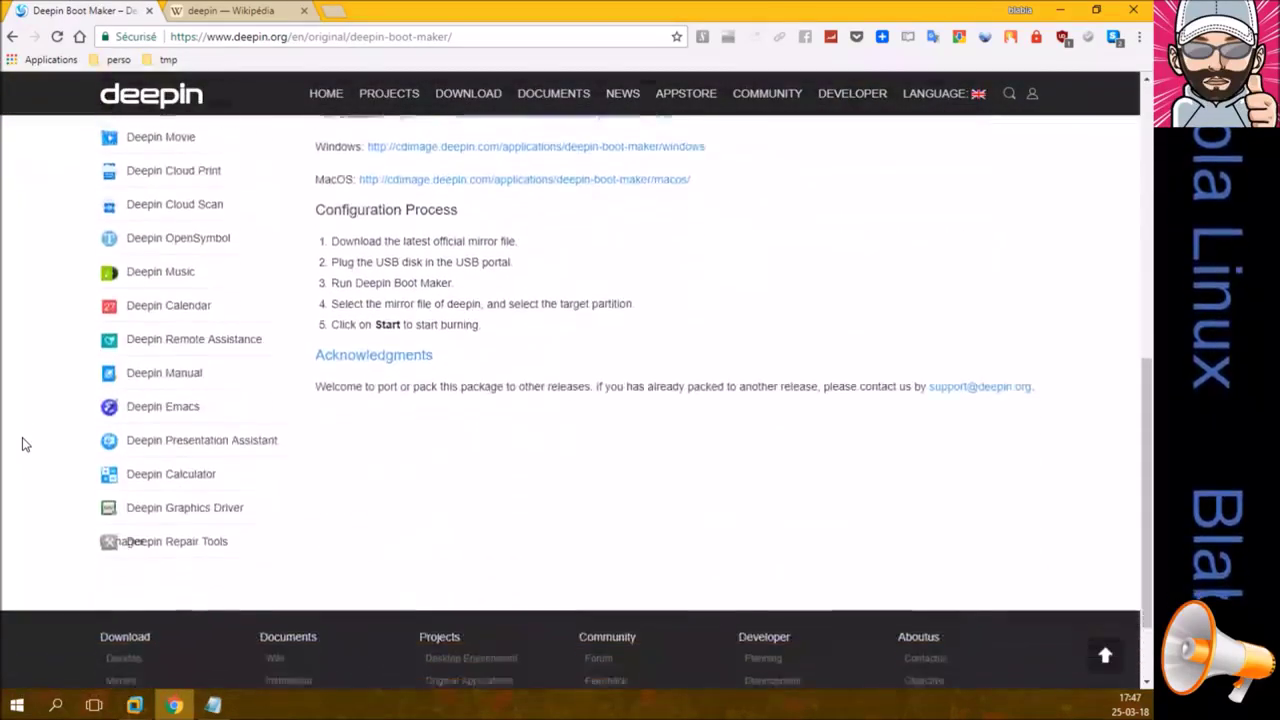
{"action": "scroll", "coordinate": [25, 444], "scroll_direction": "up", "scroll_amount": 10}
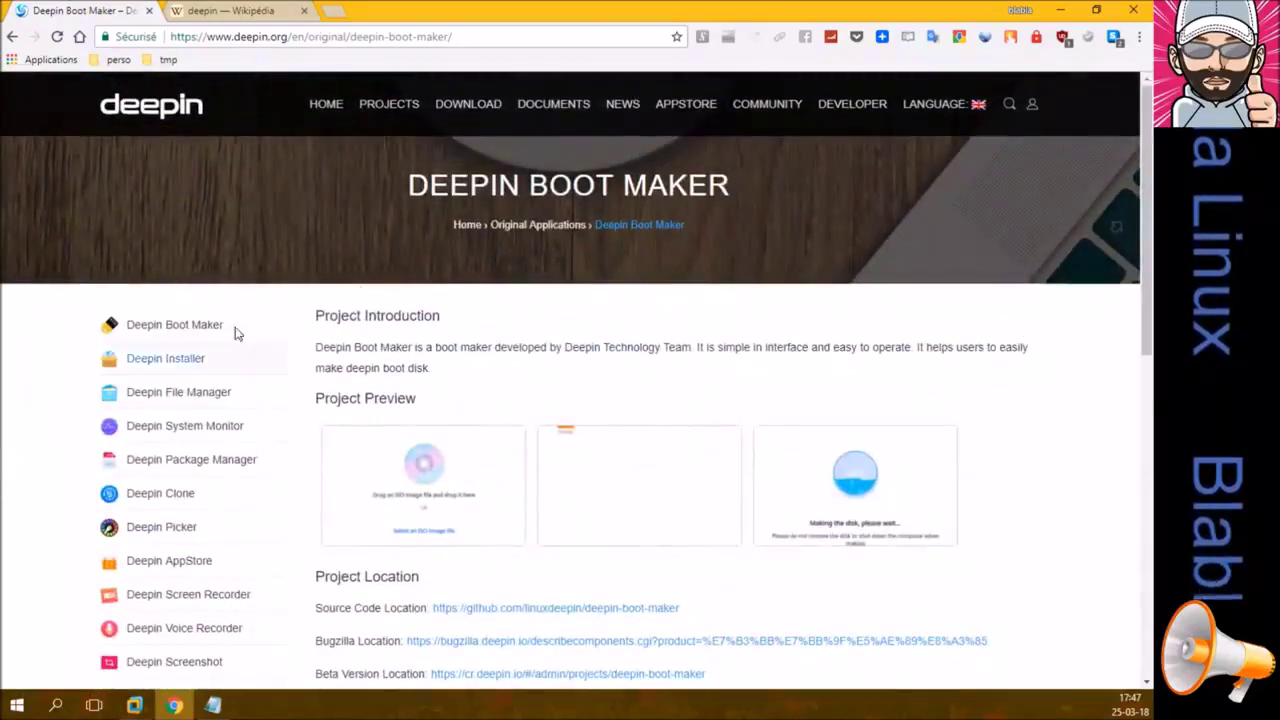
Step: Open the Desktop Transplantation project page and review the table of distributions that support the Deepin desktop
{"action": "mouse_move", "coordinate": [412, 107]}
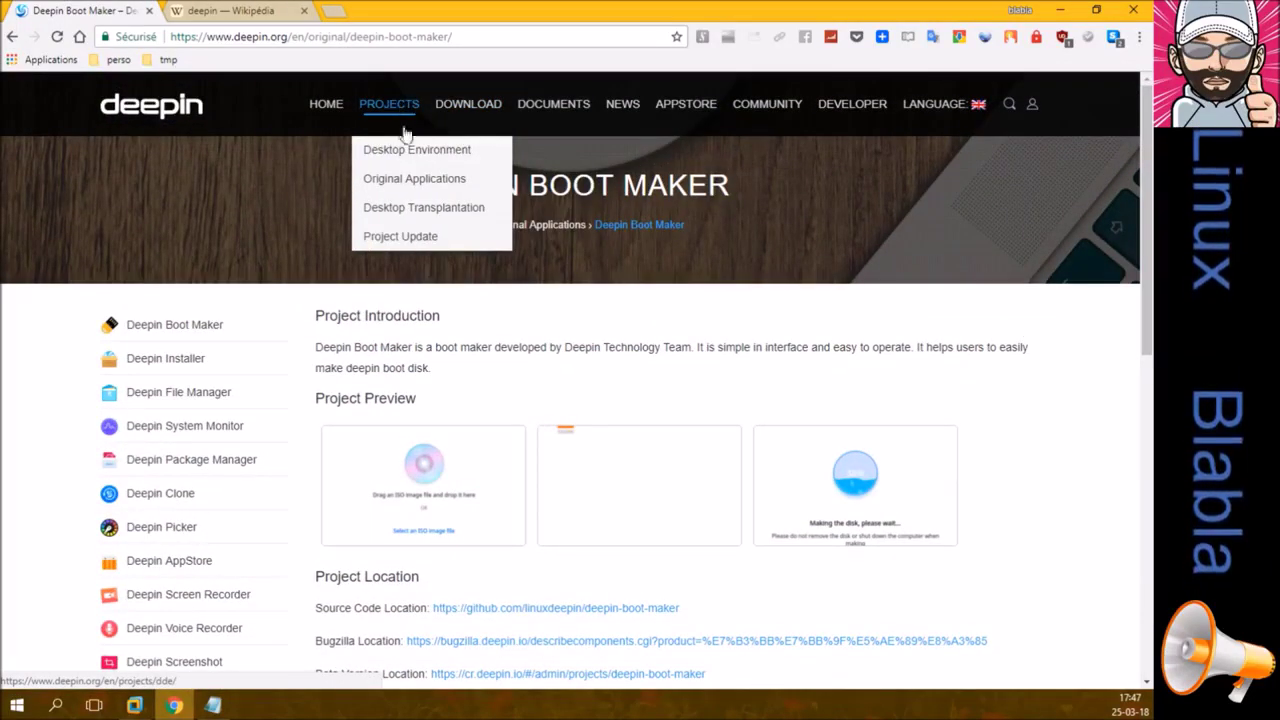
{"action": "left_click", "coordinate": [379, 213]}
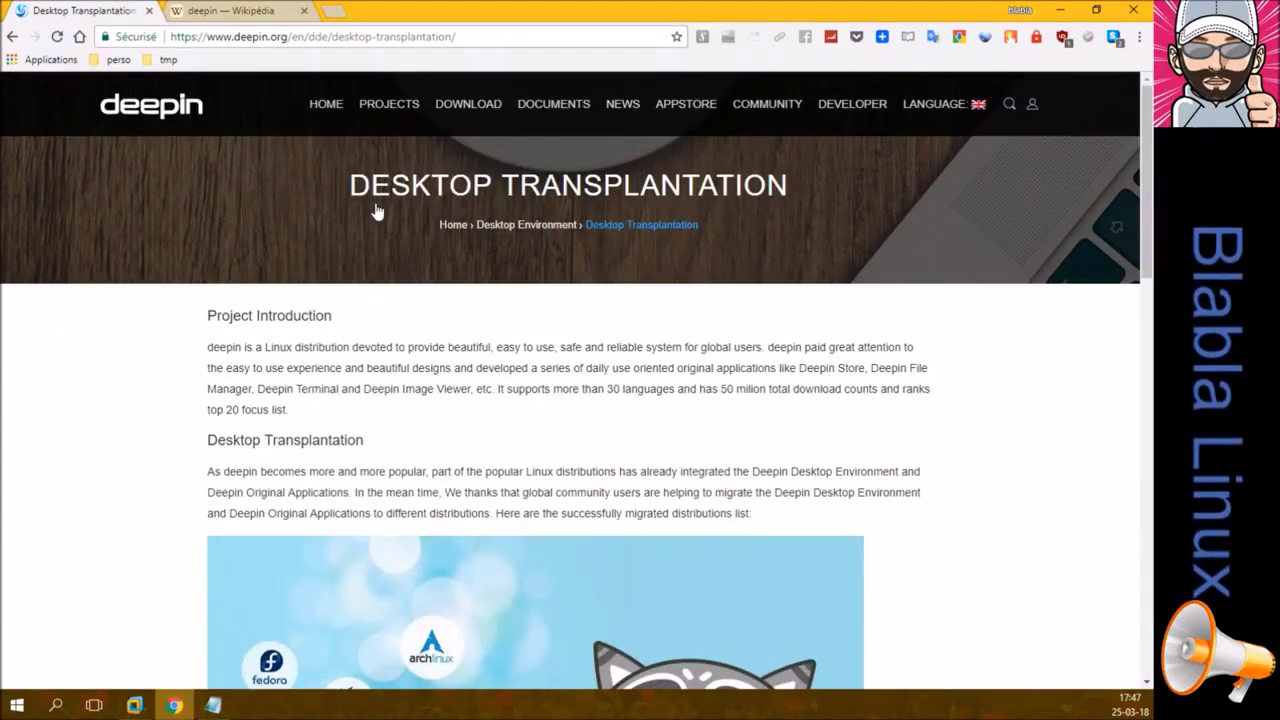
{"action": "scroll", "coordinate": [380, 240], "scroll_direction": "down", "scroll_amount": 5}
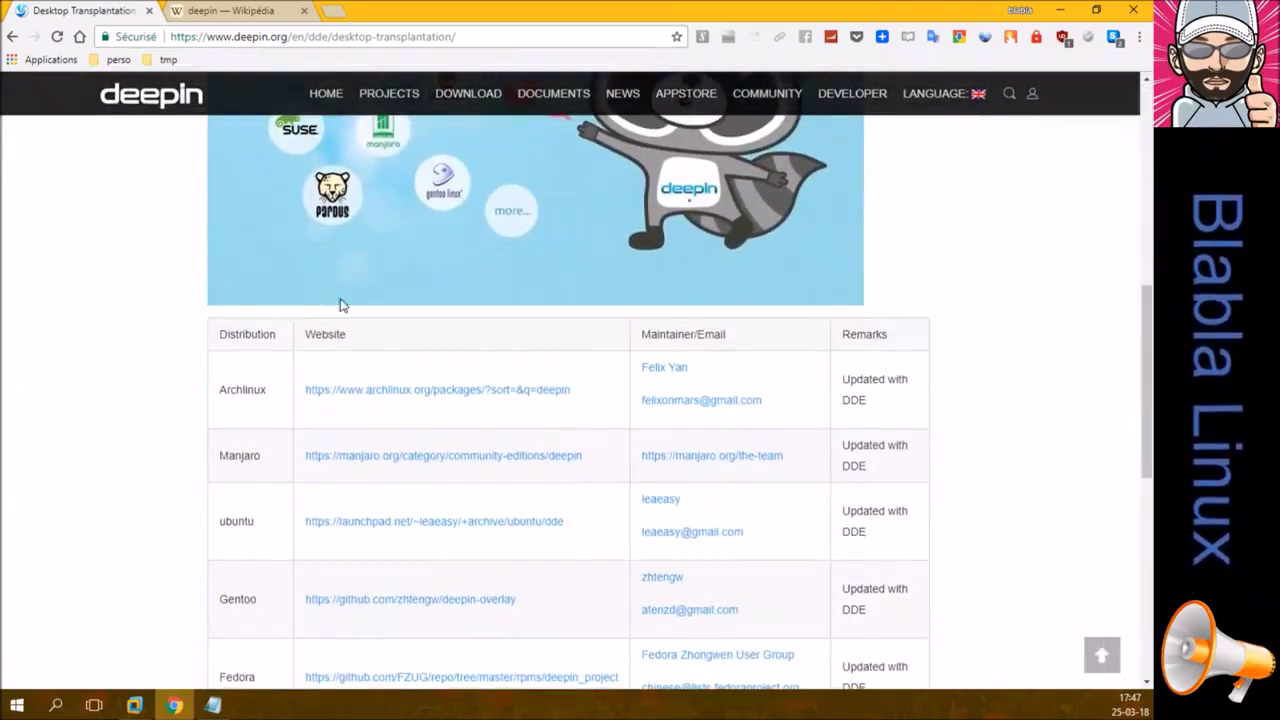
{"action": "scroll", "coordinate": [257, 336], "scroll_direction": "down", "scroll_amount": 1}
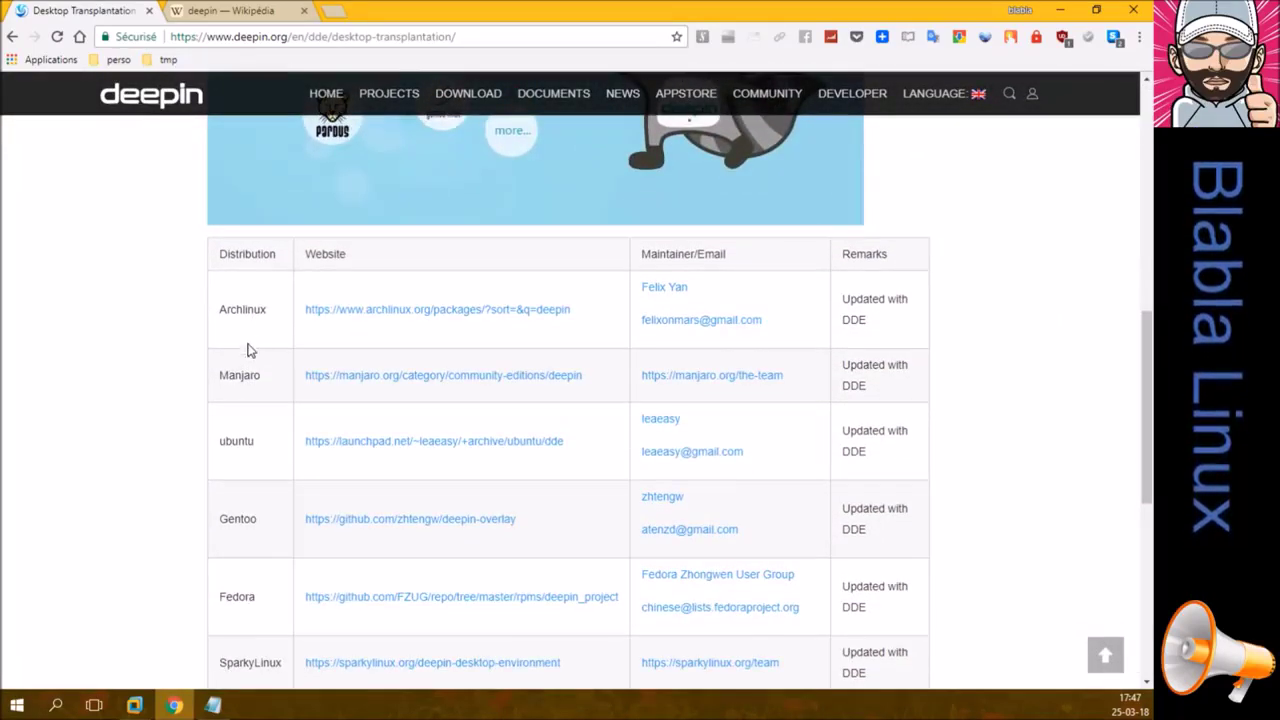
{"action": "scroll", "coordinate": [127, 501], "scroll_direction": "down", "scroll_amount": 2}
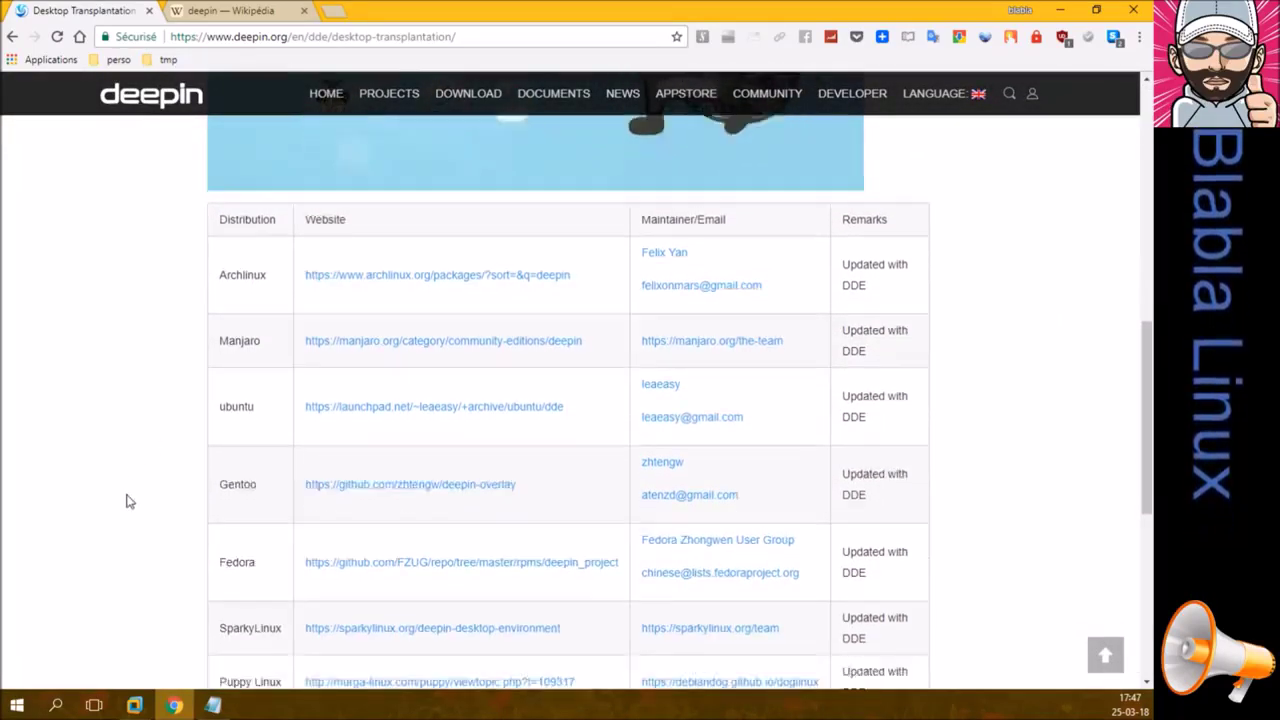
{"action": "scroll", "coordinate": [127, 501], "scroll_direction": "down", "scroll_amount": 2}
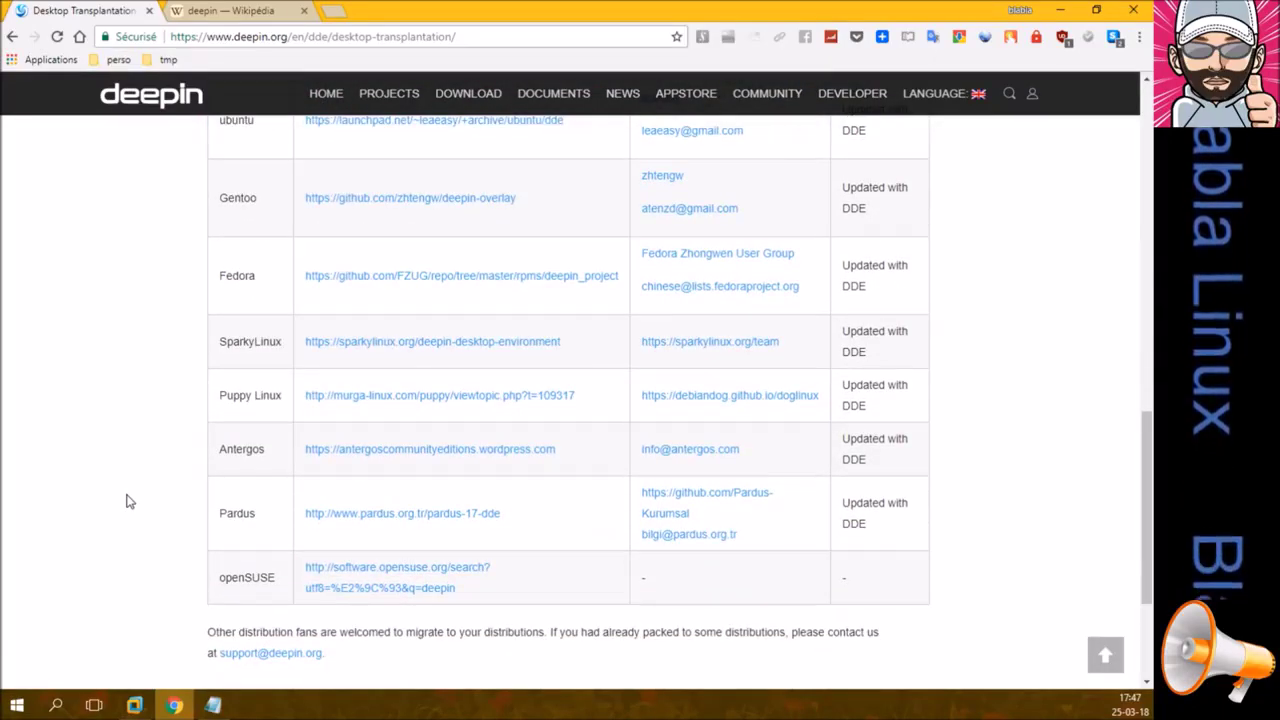
{"action": "scroll", "coordinate": [127, 501], "scroll_direction": "down", "scroll_amount": 1}
{"action": "scroll", "coordinate": [127, 501], "scroll_direction": "up", "scroll_amount": 15}
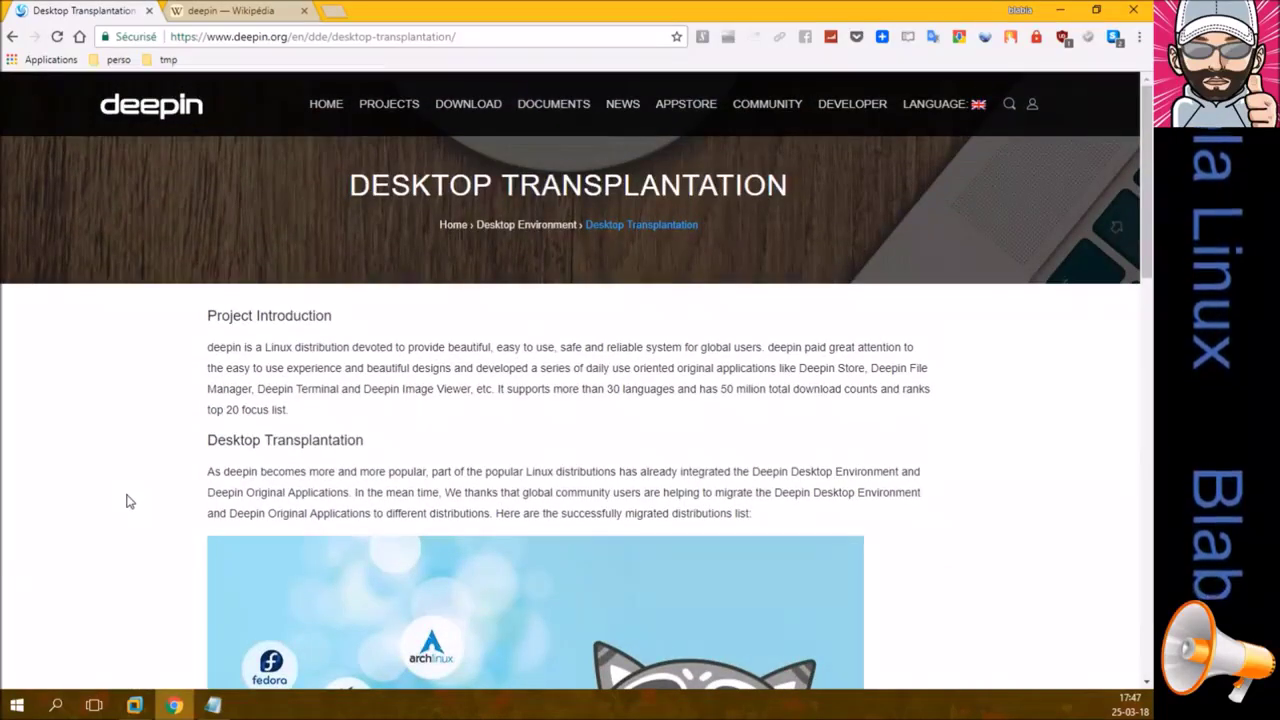
Step: Switch from the browser to the deepin.txt notes in Notepad and review the per-distribution install links, then minimize them
{"action": "left_click", "coordinate": [1059, 12]}
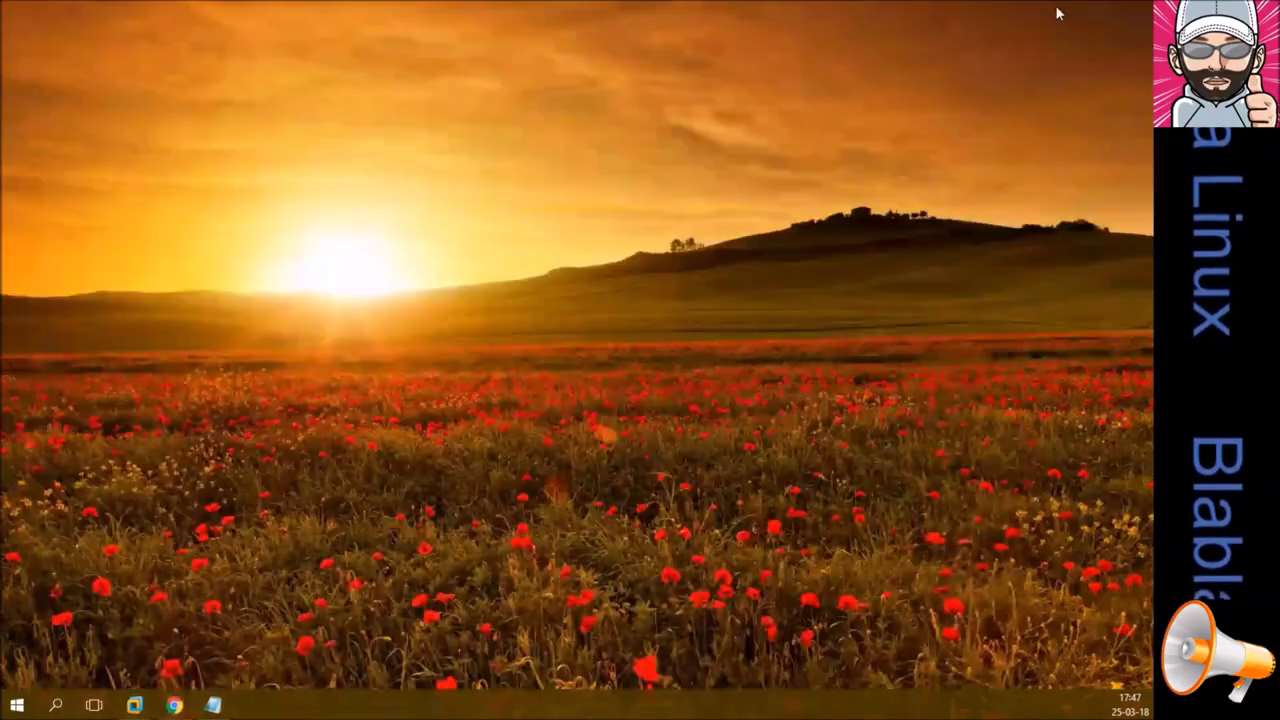
{"action": "left_click", "coordinate": [213, 705]}
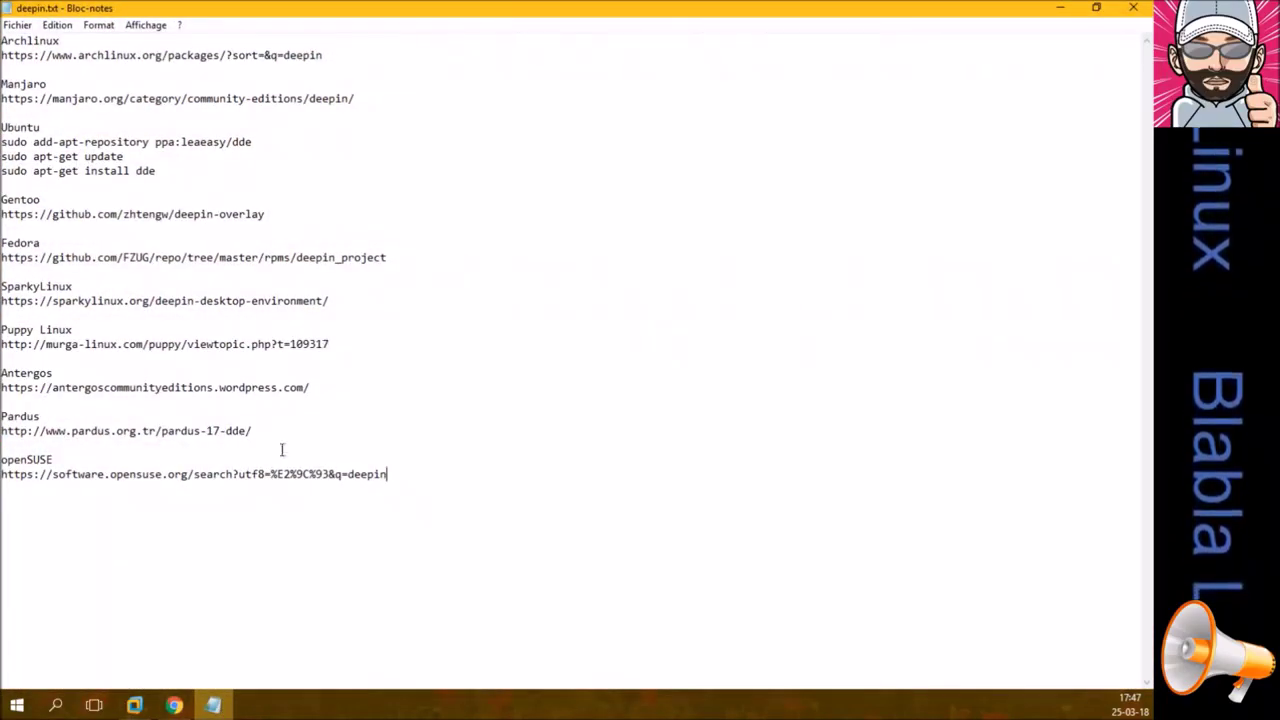
{"action": "left_click", "coordinate": [1060, 8]}
Step: Switch to VMware Workstation and power on the virtual machine Clone of deepin-15.5-amd64
{"action": "left_click", "coordinate": [134, 705]}
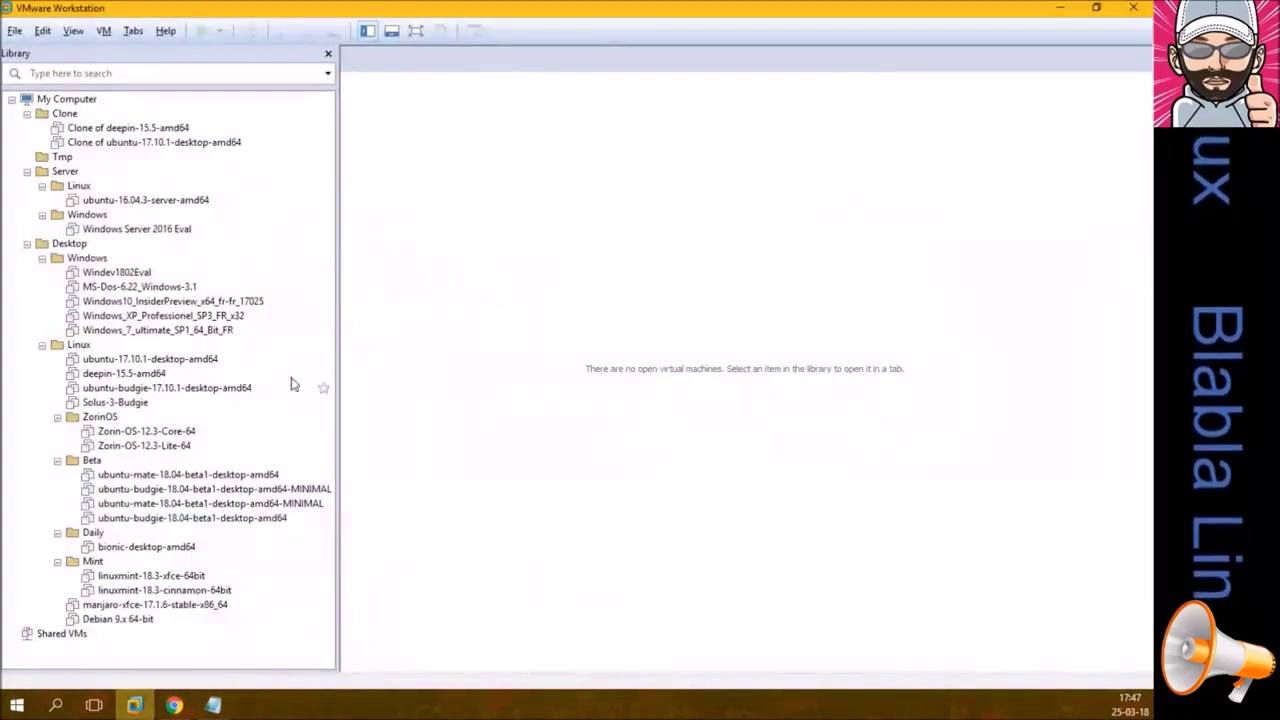
{"action": "left_click", "coordinate": [121, 129]}
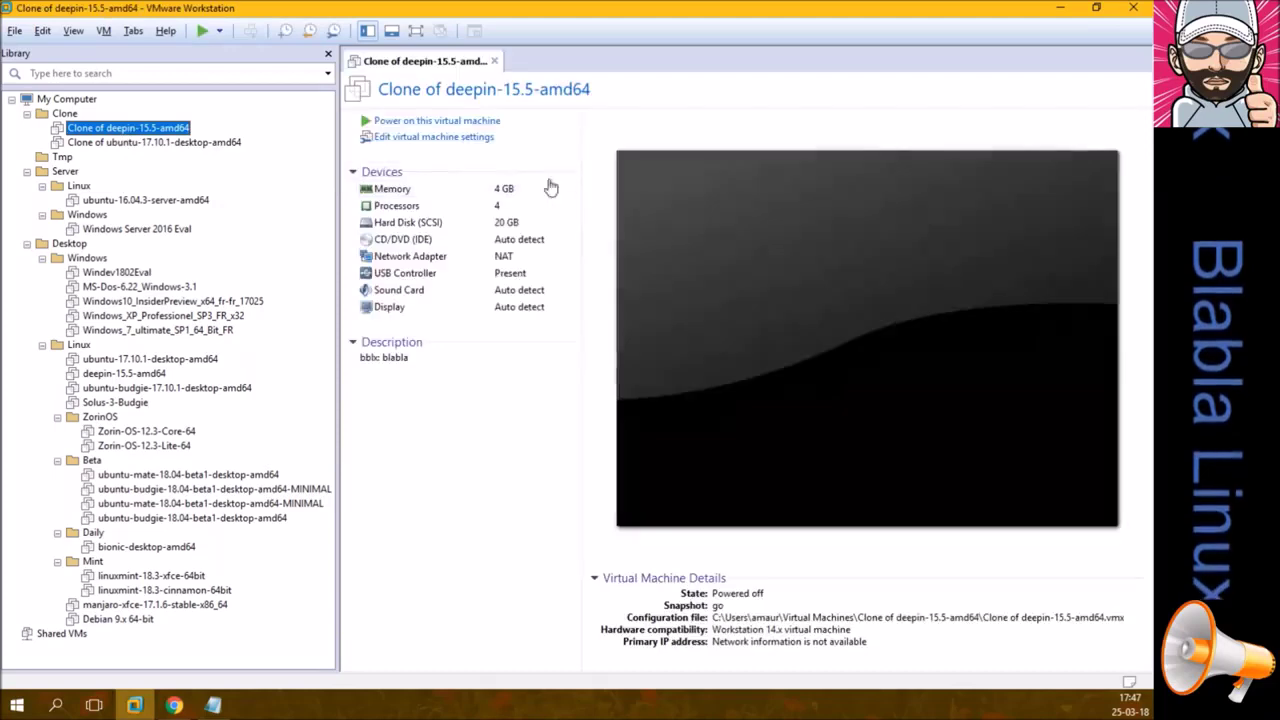
{"action": "left_click", "coordinate": [437, 121]}
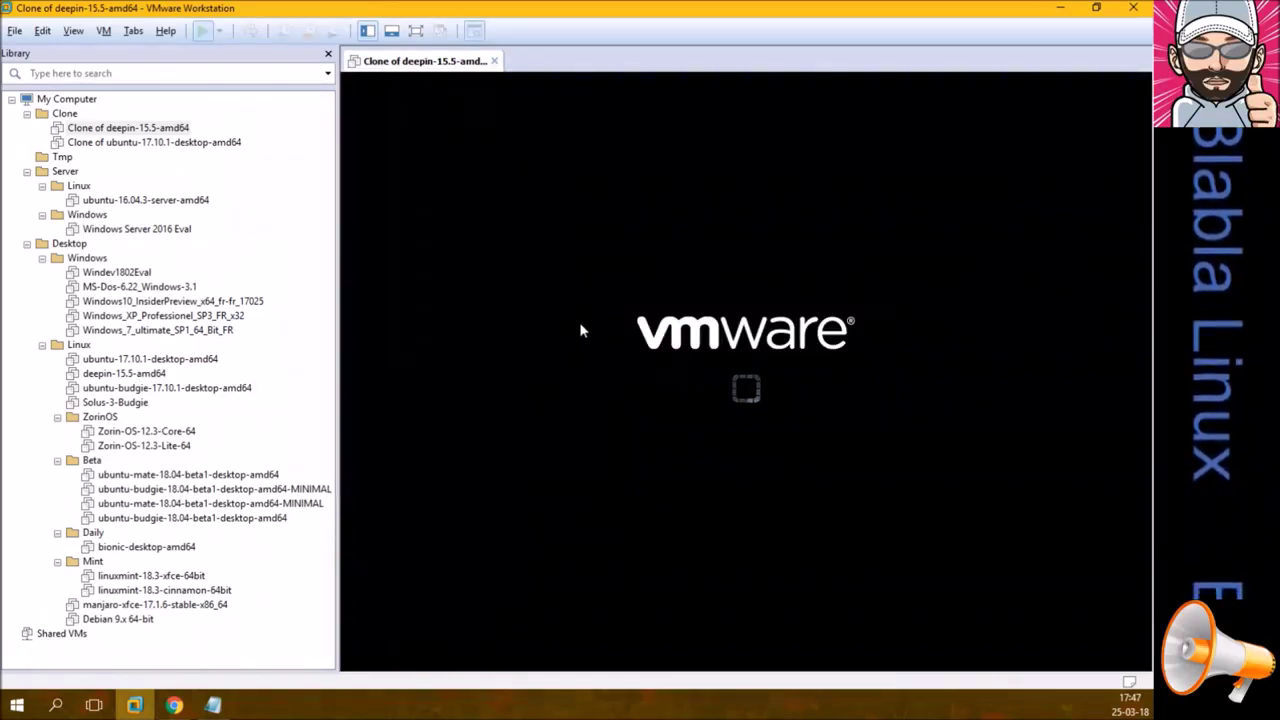
Step: Hide the virtual machine library and boot the Deepin 15.5 GNU/Linux entry
{"action": "left_click", "coordinate": [367, 31]}
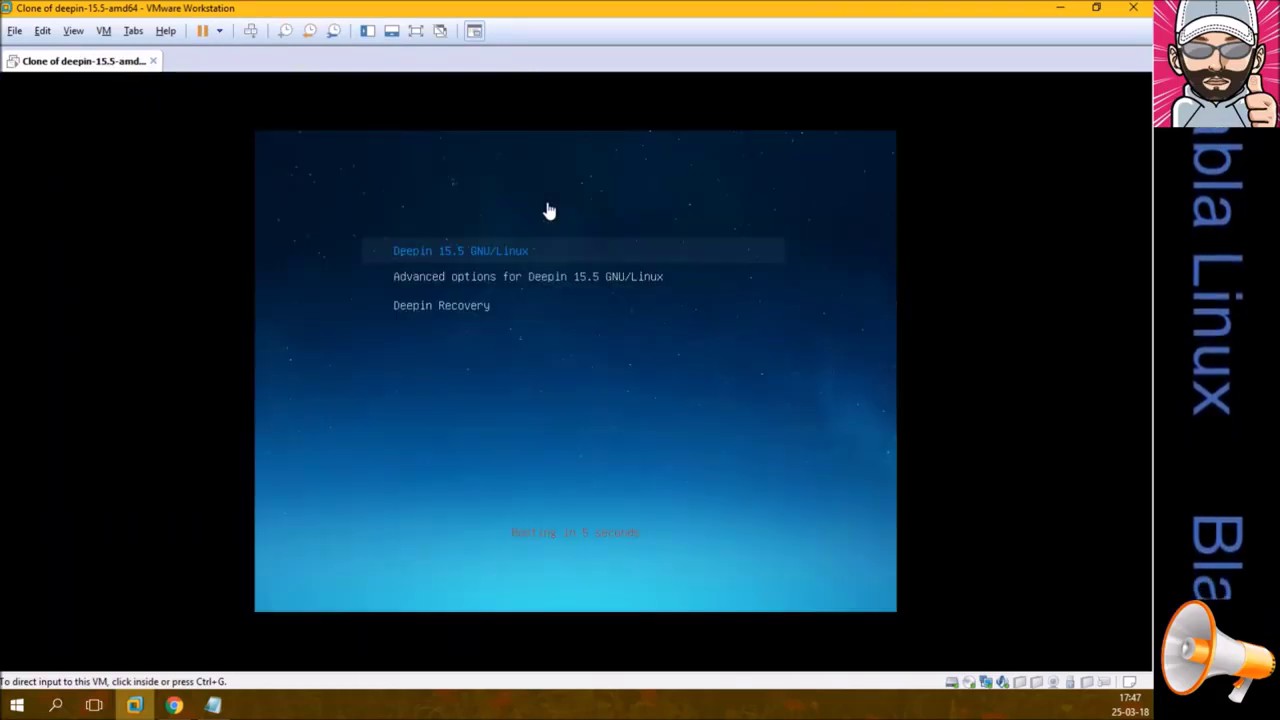
{"action": "left_click", "coordinate": [549, 211]}
{"action": "key", "text": "Return"}
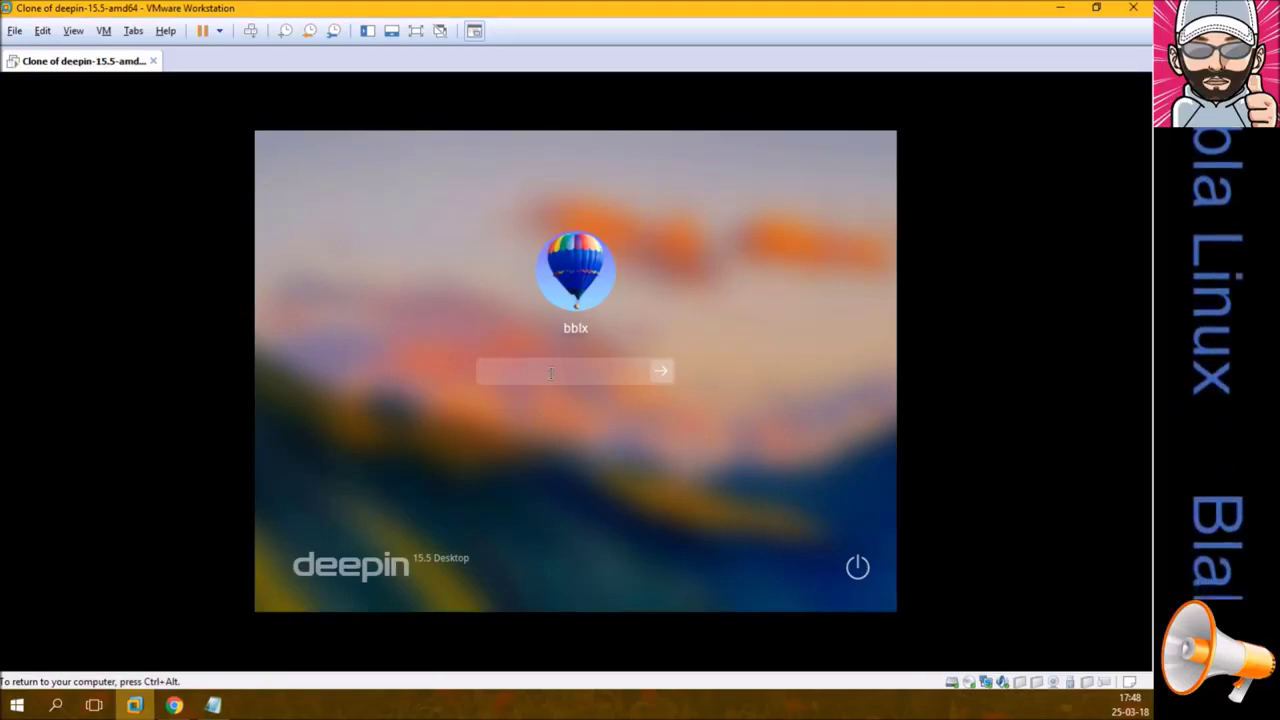
Step: Log in to the Deepin desktop with the account password and show the virtual machine in full screen
{"action": "type", "text": "*****"}
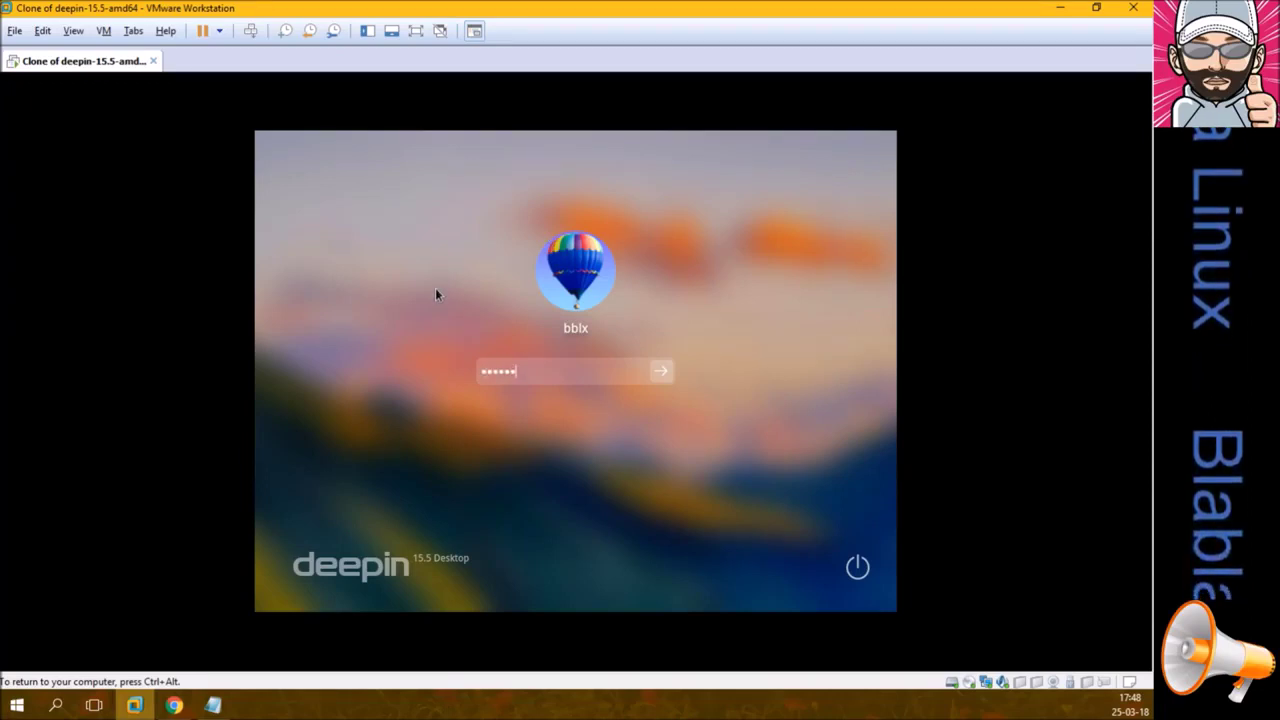
{"action": "key", "text": "Return"}
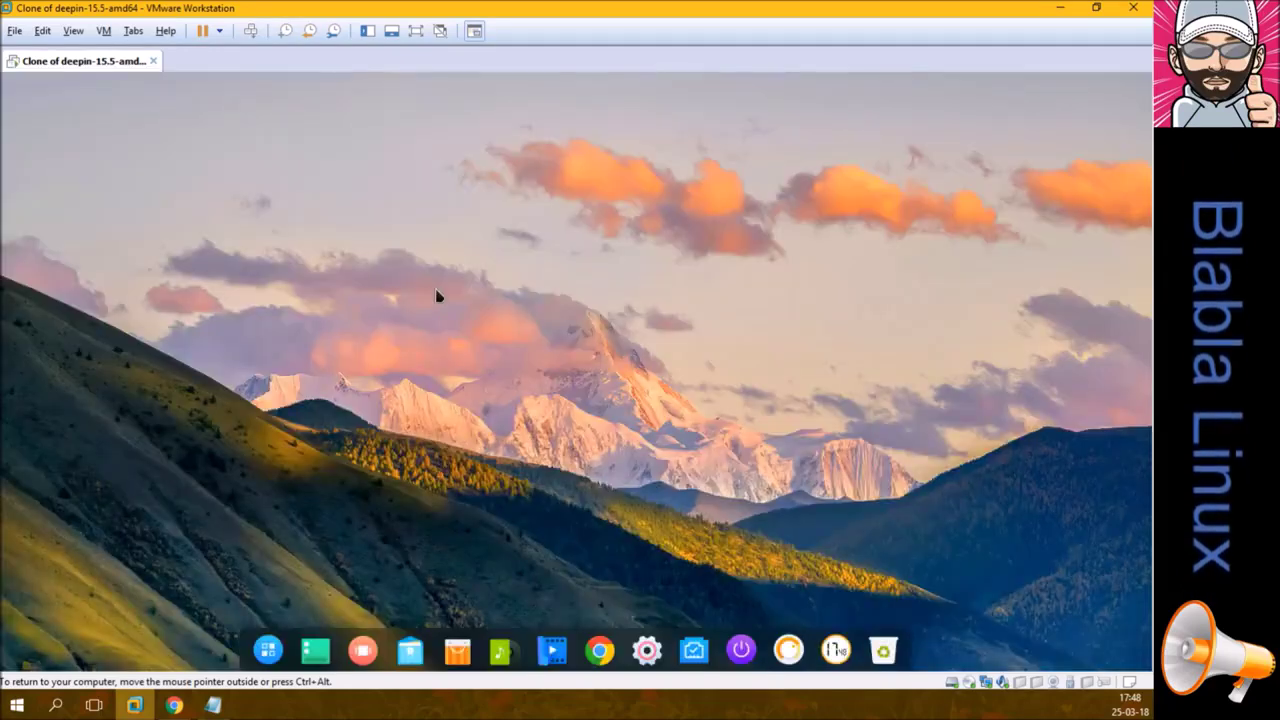
{"action": "left_click", "coordinate": [415, 30]}
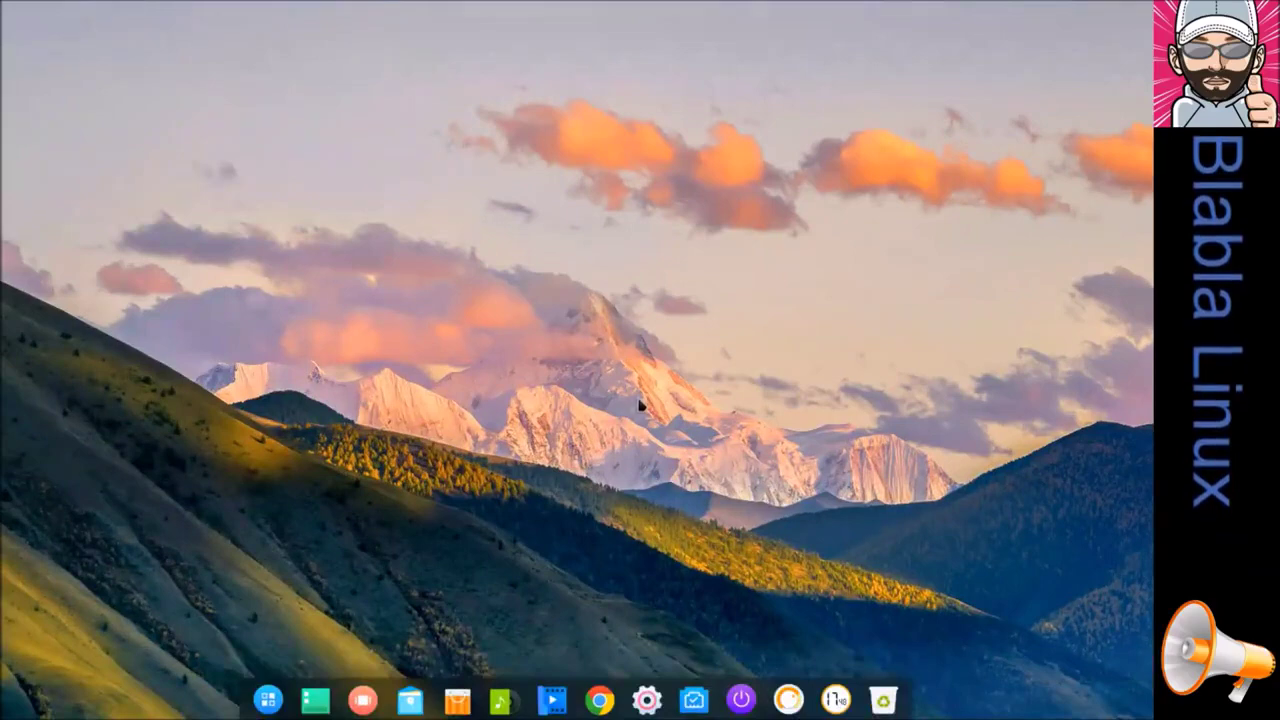
Step: Open the application launcher, browse the Jeux and Internet groups in category view, and return to the ungrouped view
{"action": "left_click", "coordinate": [268, 700]}
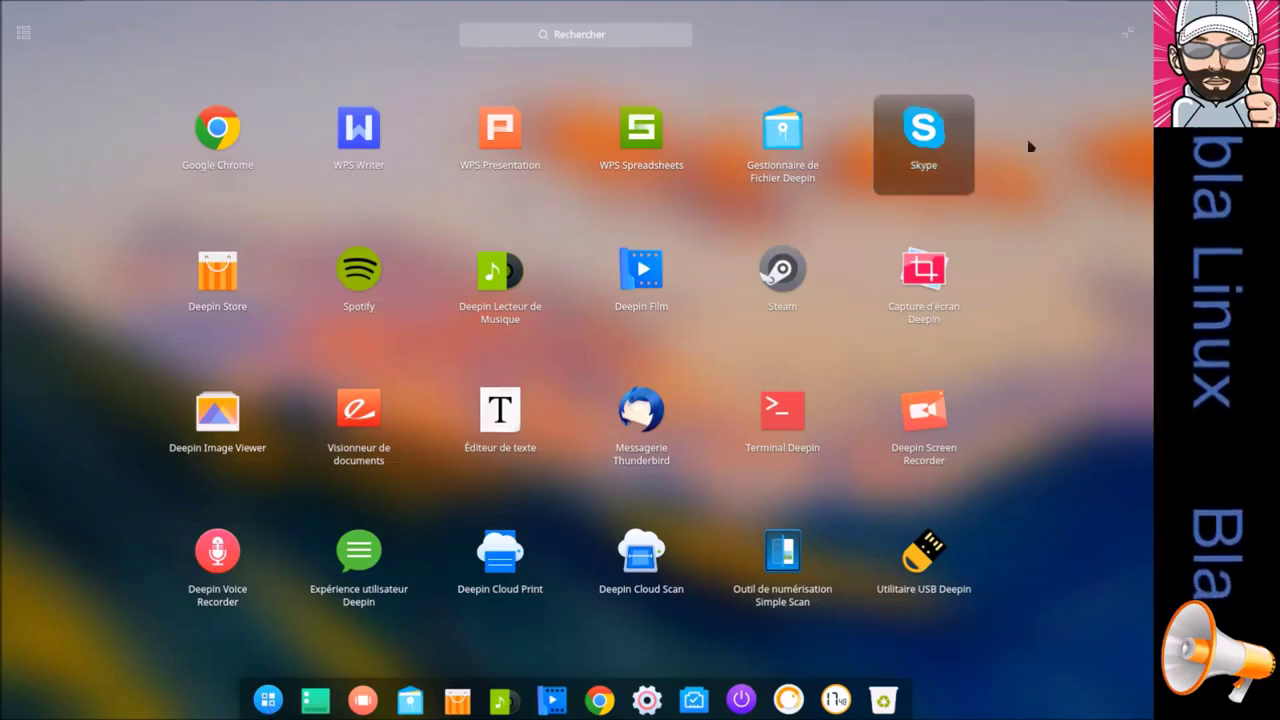
{"action": "left_click", "coordinate": [24, 34]}
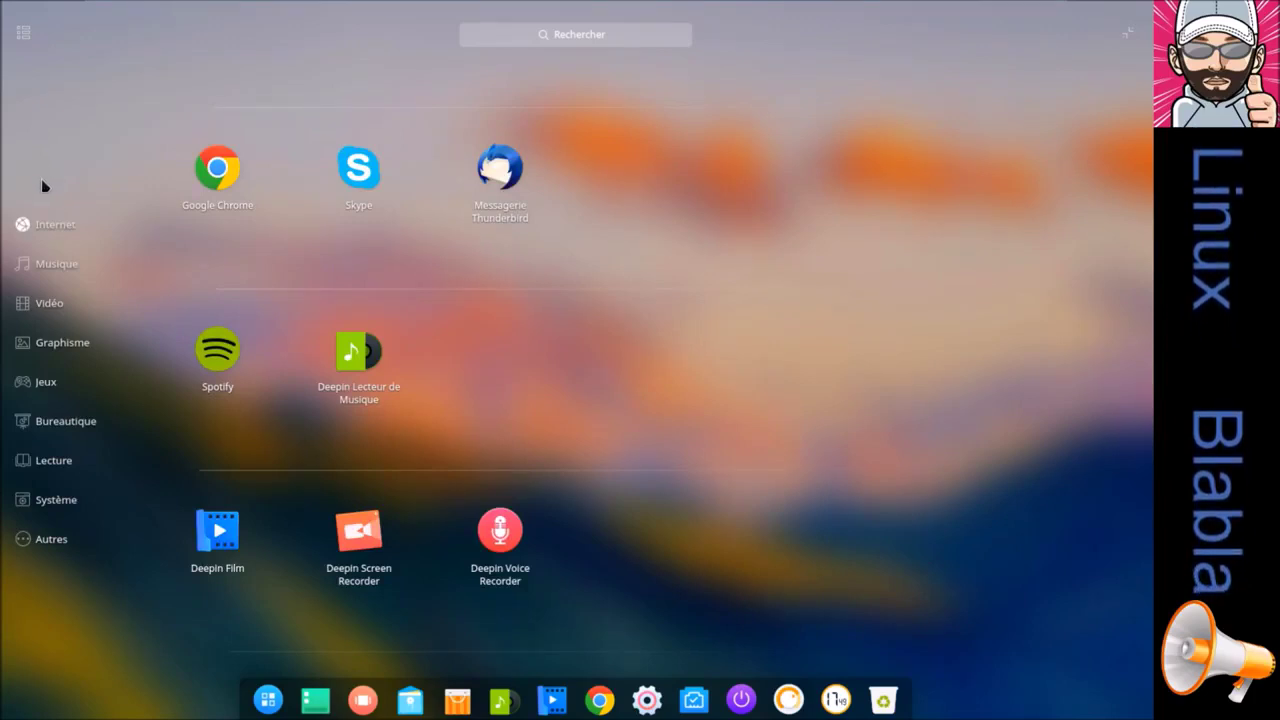
{"action": "left_click", "coordinate": [46, 390]}
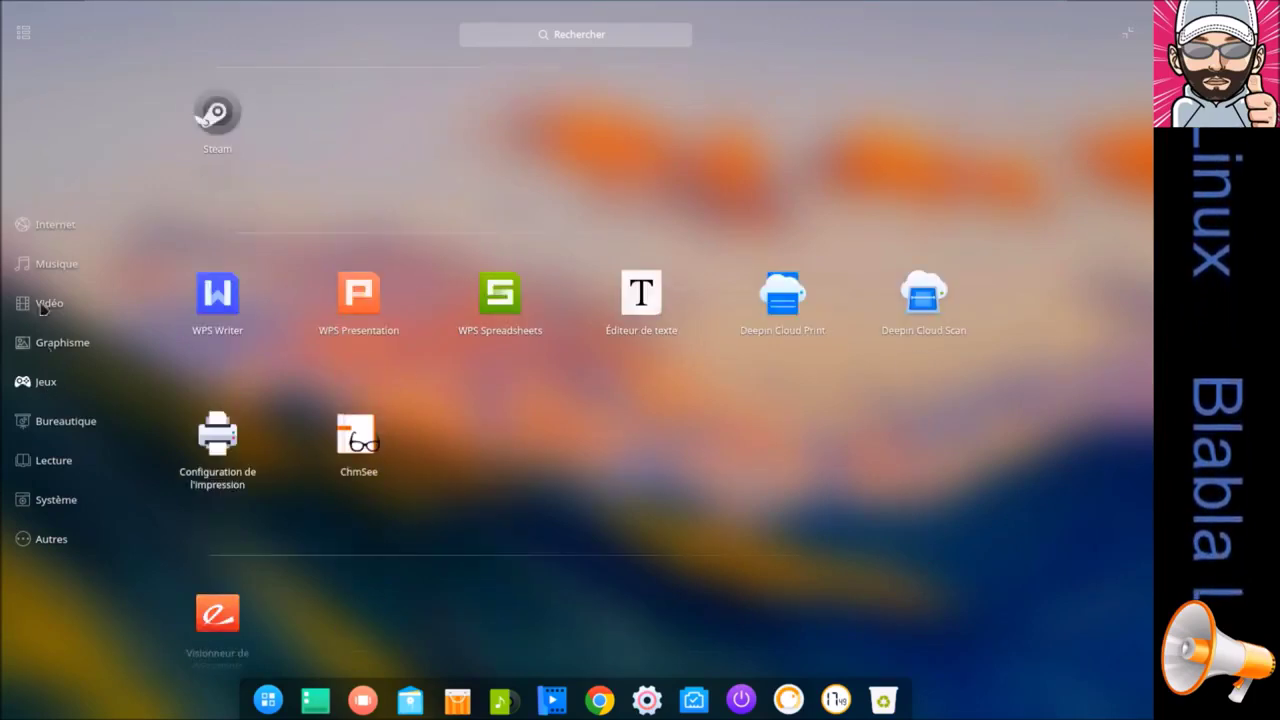
{"action": "left_click", "coordinate": [54, 224]}
{"action": "left_click", "coordinate": [26, 34]}
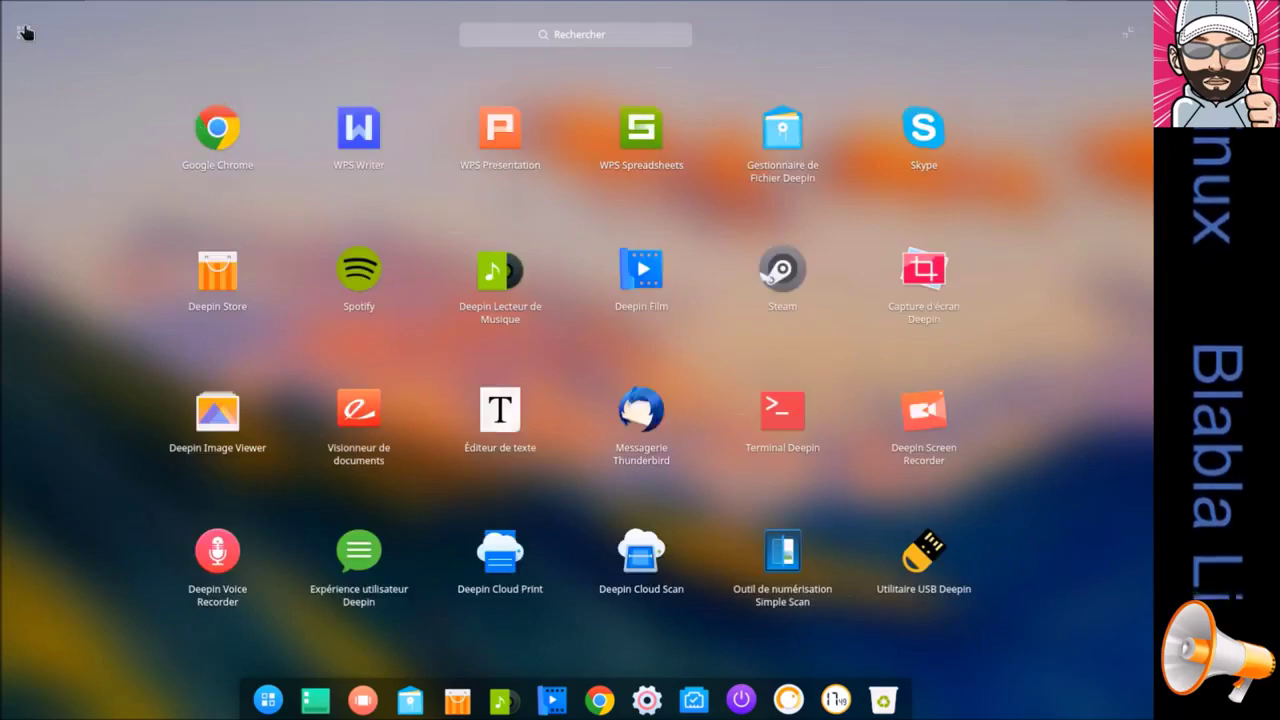
Step: Show the launcher as a compact window, restore it to full screen, and close it
{"action": "left_click", "coordinate": [593, 38]}
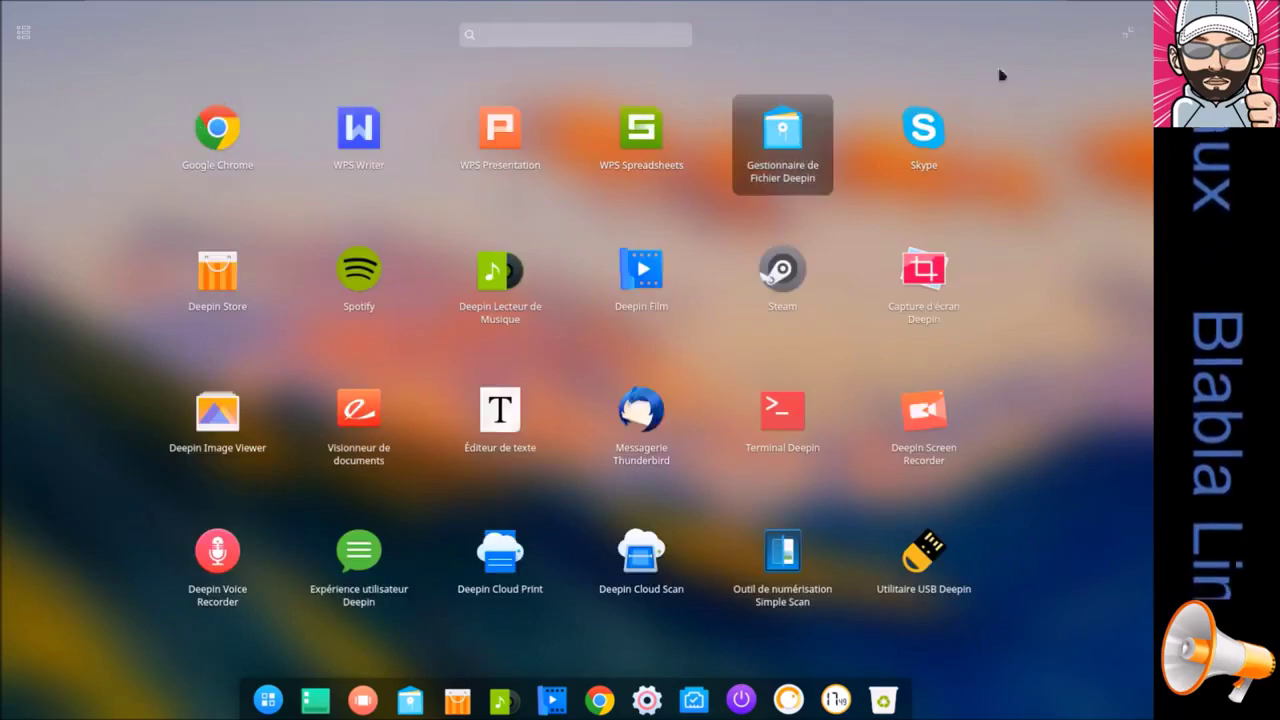
{"action": "left_click", "coordinate": [1130, 35]}
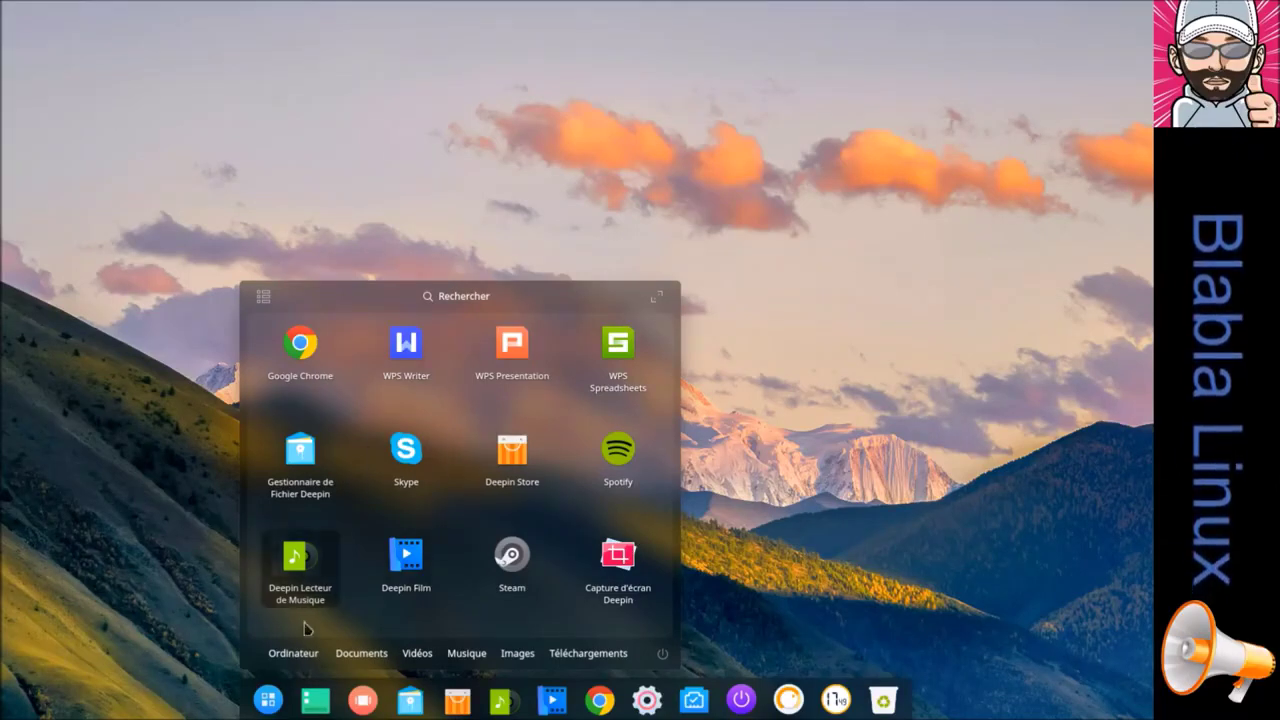
{"action": "left_click", "coordinate": [657, 298]}
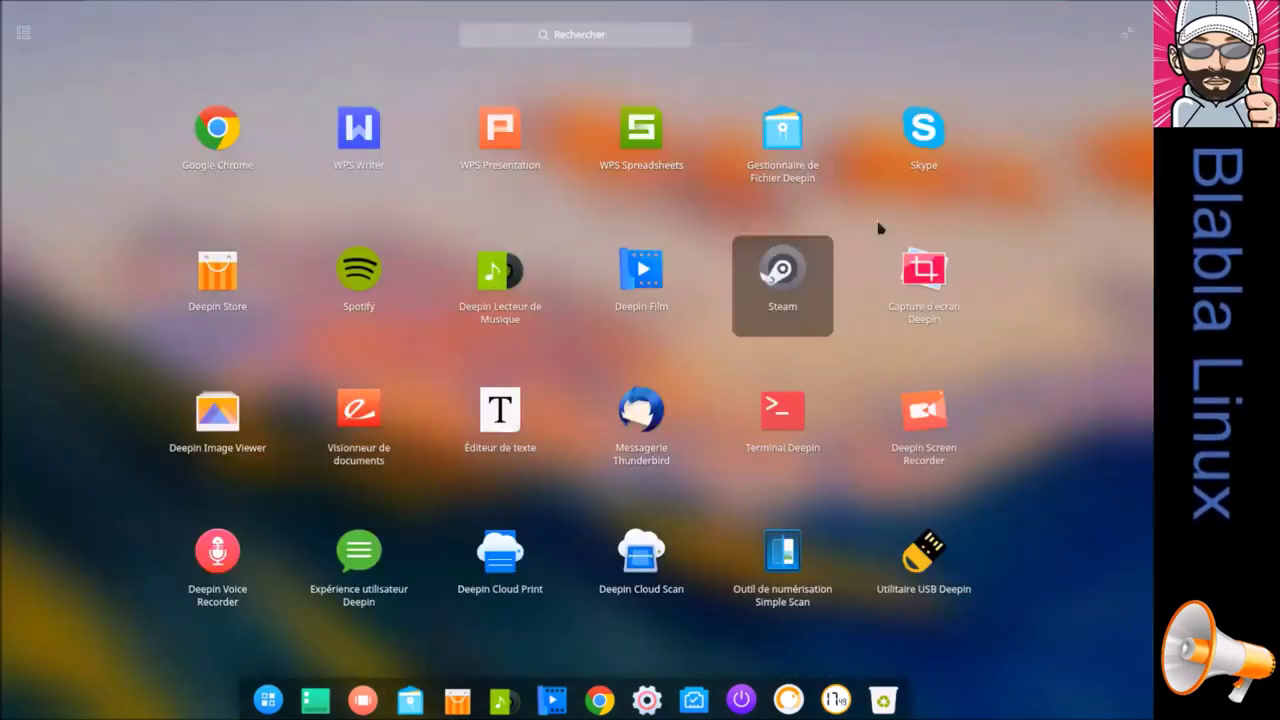
{"action": "left_click", "coordinate": [264, 706]}
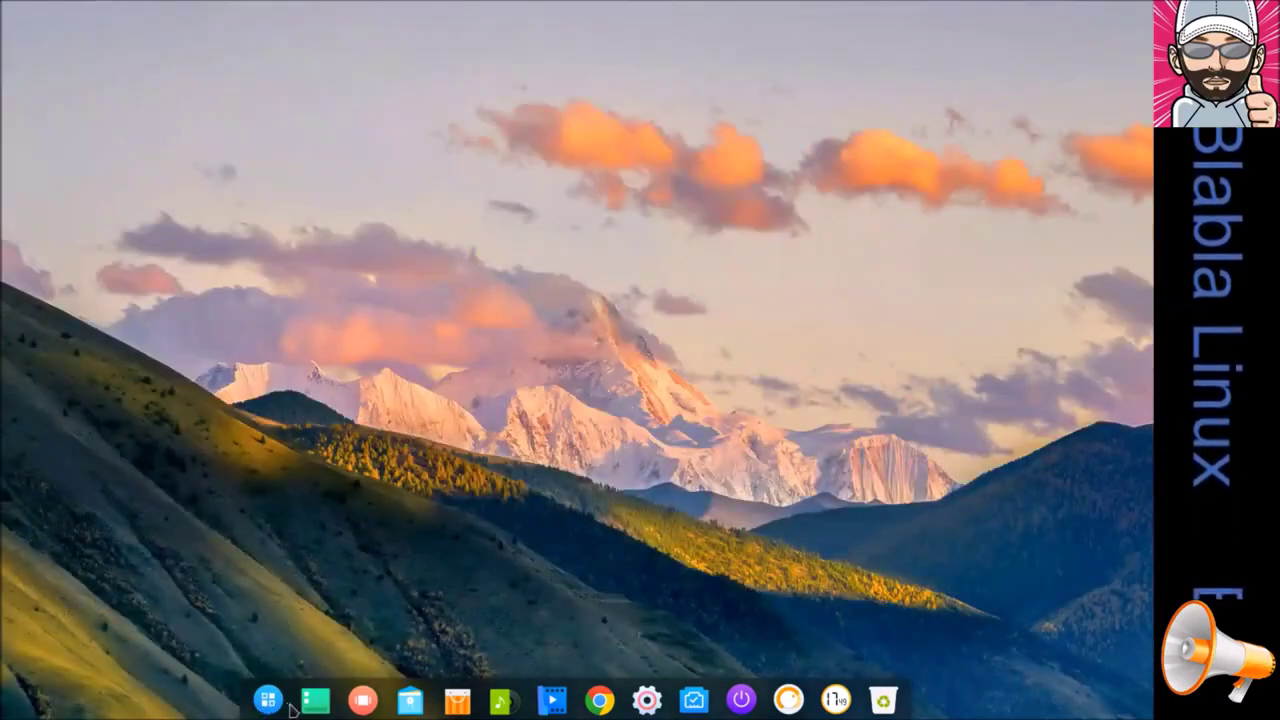
Step: Open the workspace overview, preview the second workspace, and return to the first workspace's desktop
{"action": "left_click", "coordinate": [362, 703]}
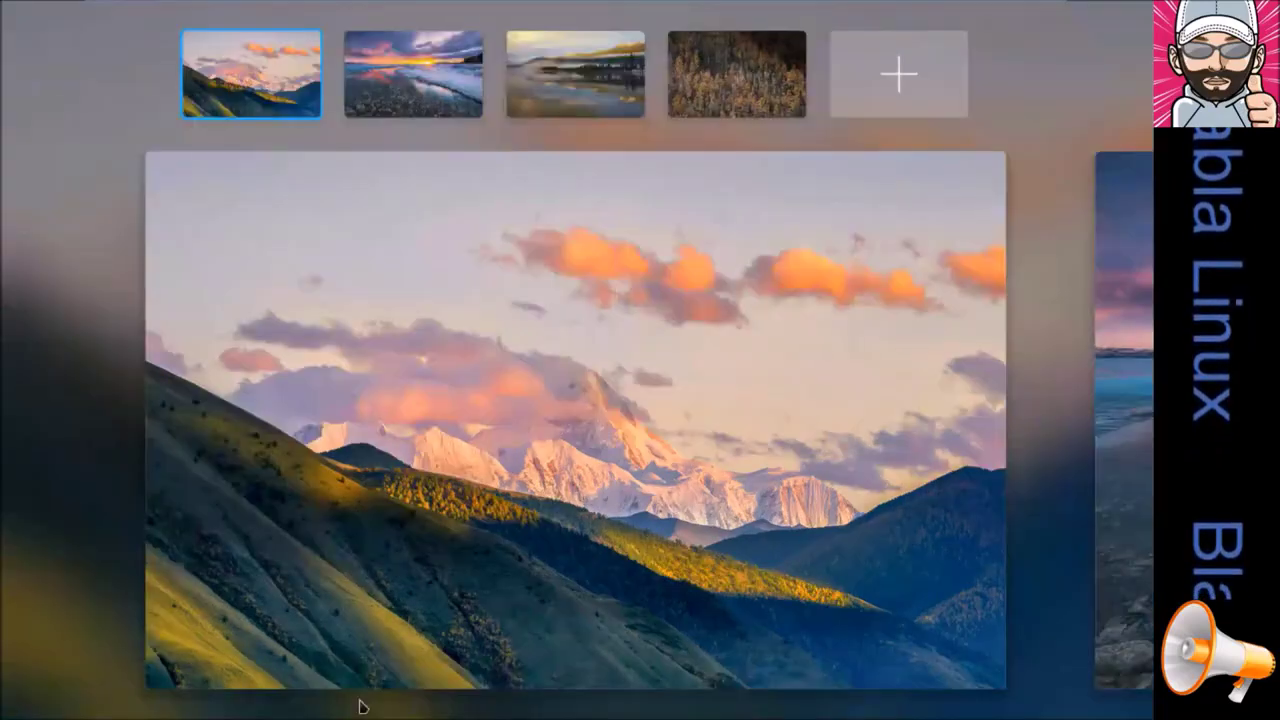
{"action": "scroll", "coordinate": [402, 100], "scroll_direction": "down", "scroll_amount": 2}
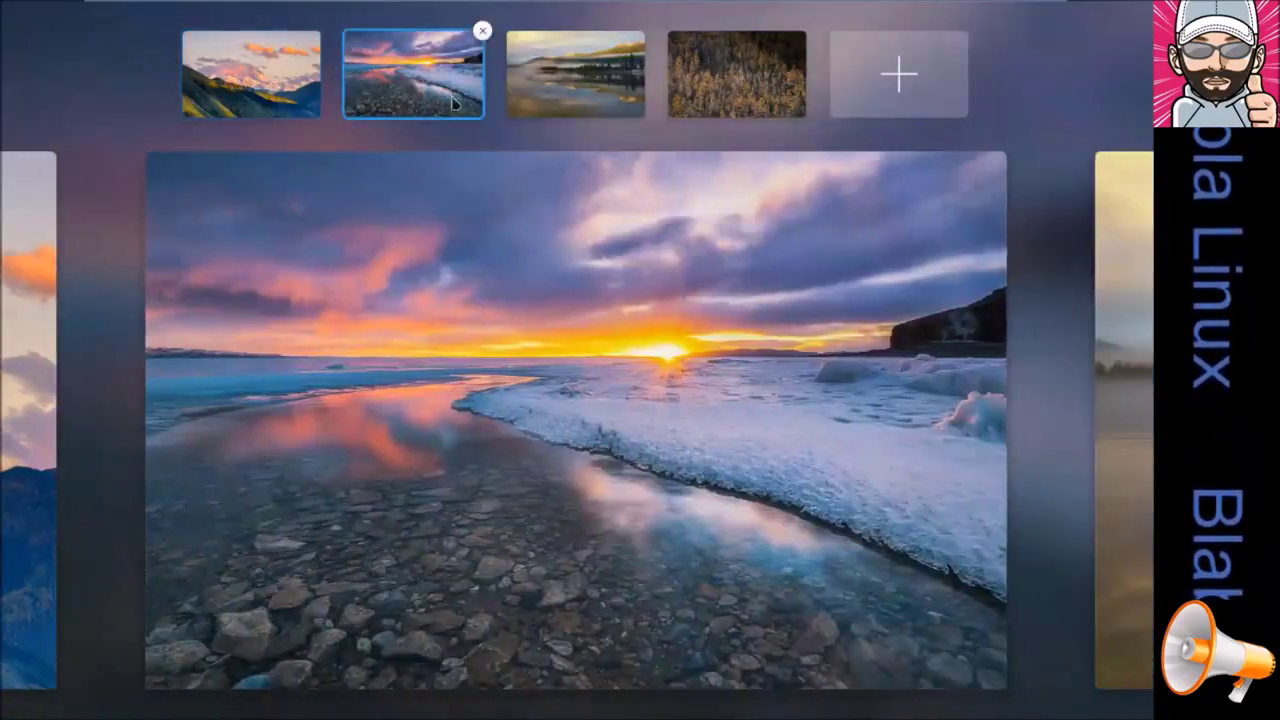
{"action": "scroll", "coordinate": [338, 100], "scroll_direction": "up", "scroll_amount": 2}
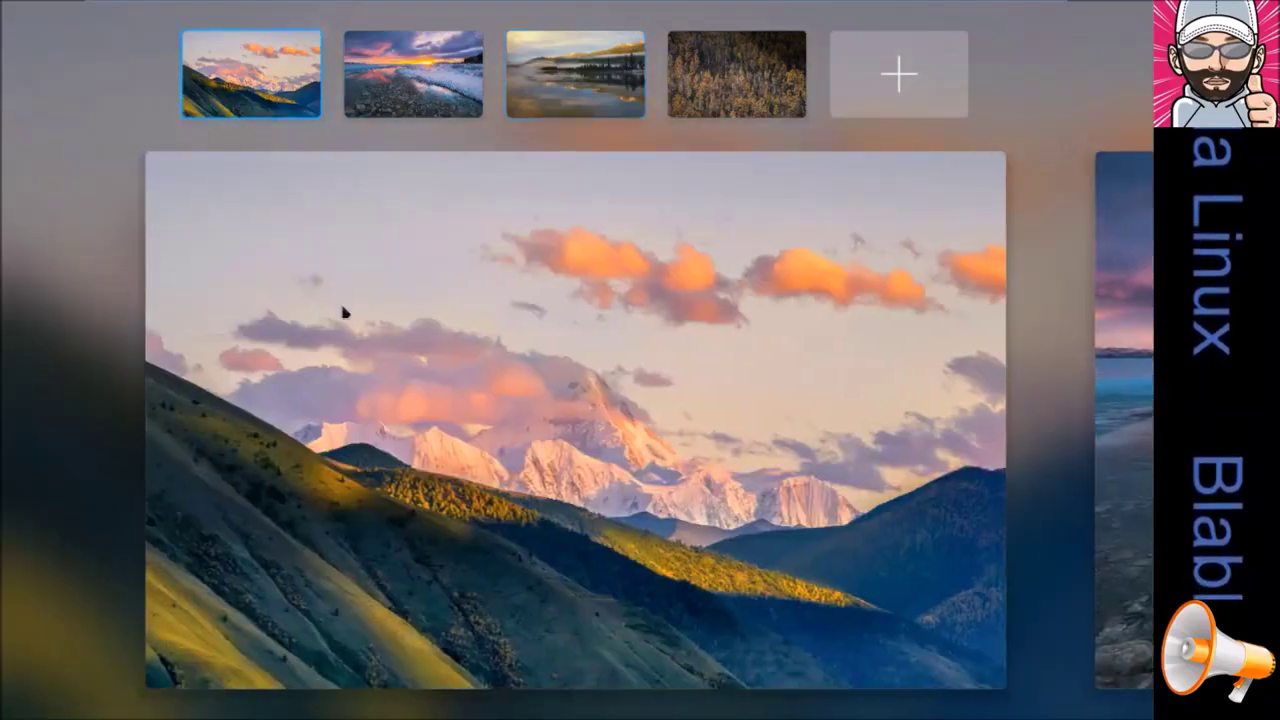
{"action": "left_click", "coordinate": [343, 309]}
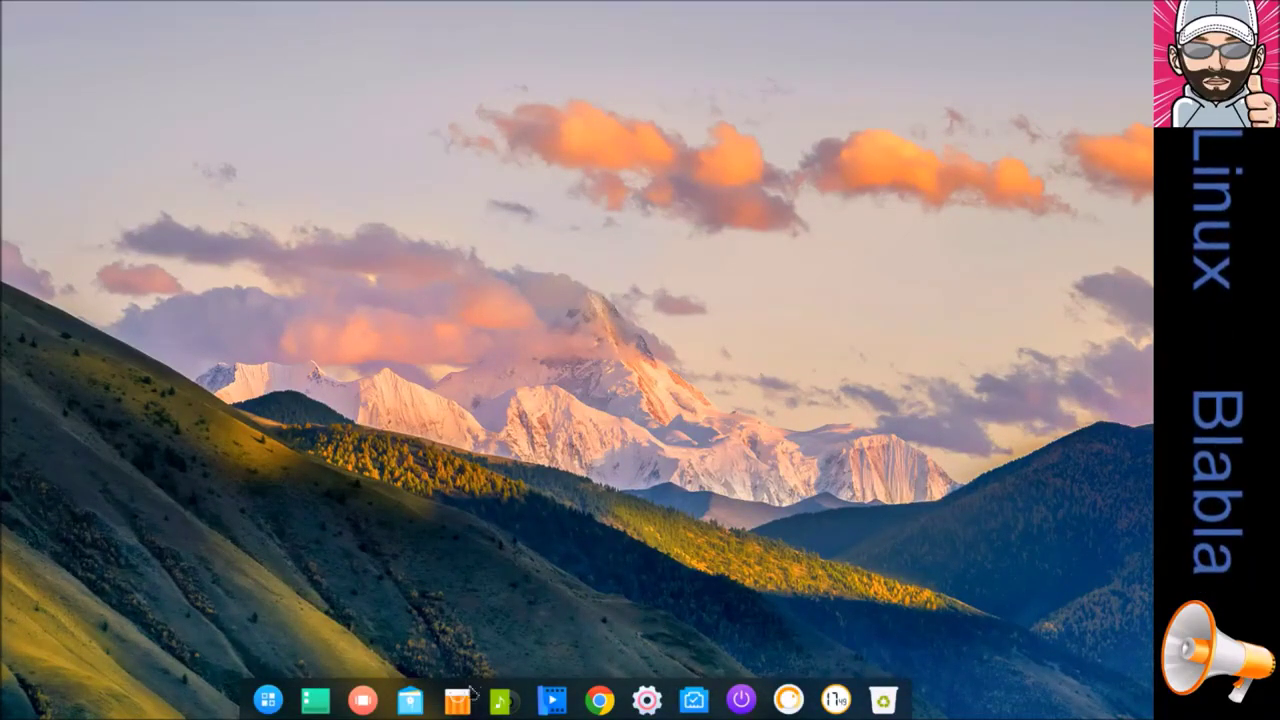
Step: Show the Deepin control center with its settings categories, and close it again
{"action": "left_click", "coordinate": [637, 706]}
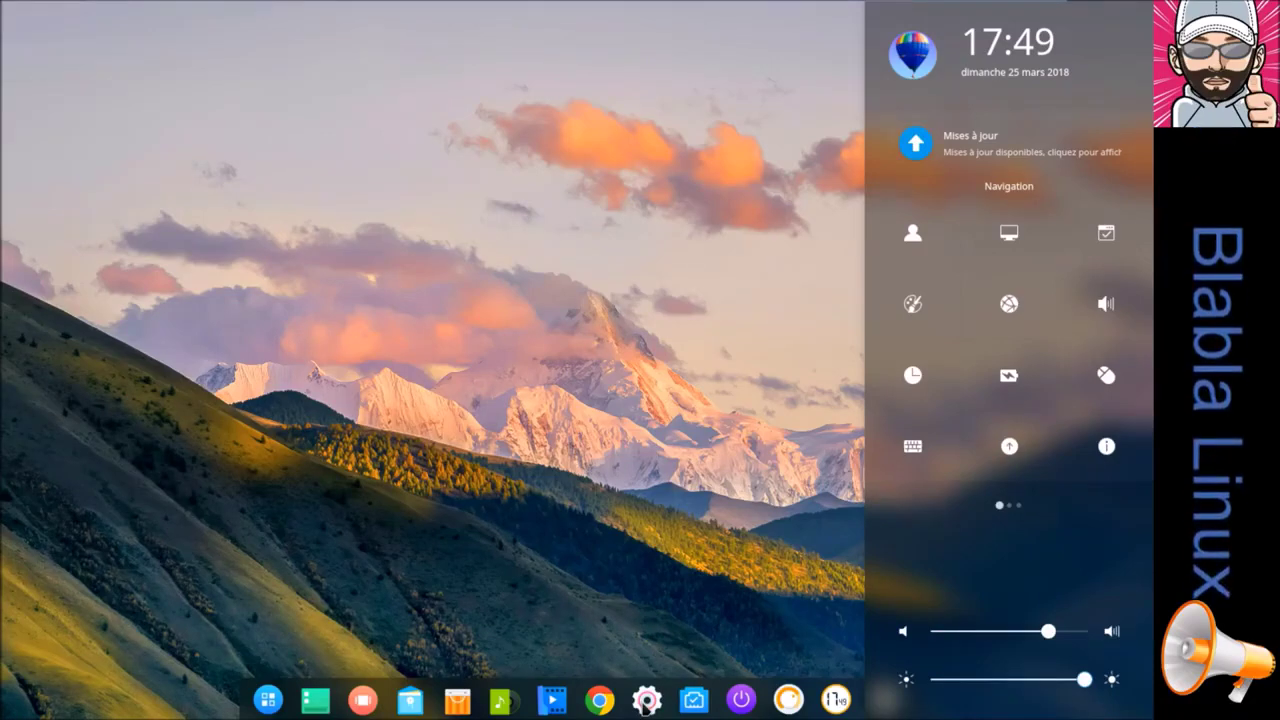
{"action": "left_click", "coordinate": [646, 703]}
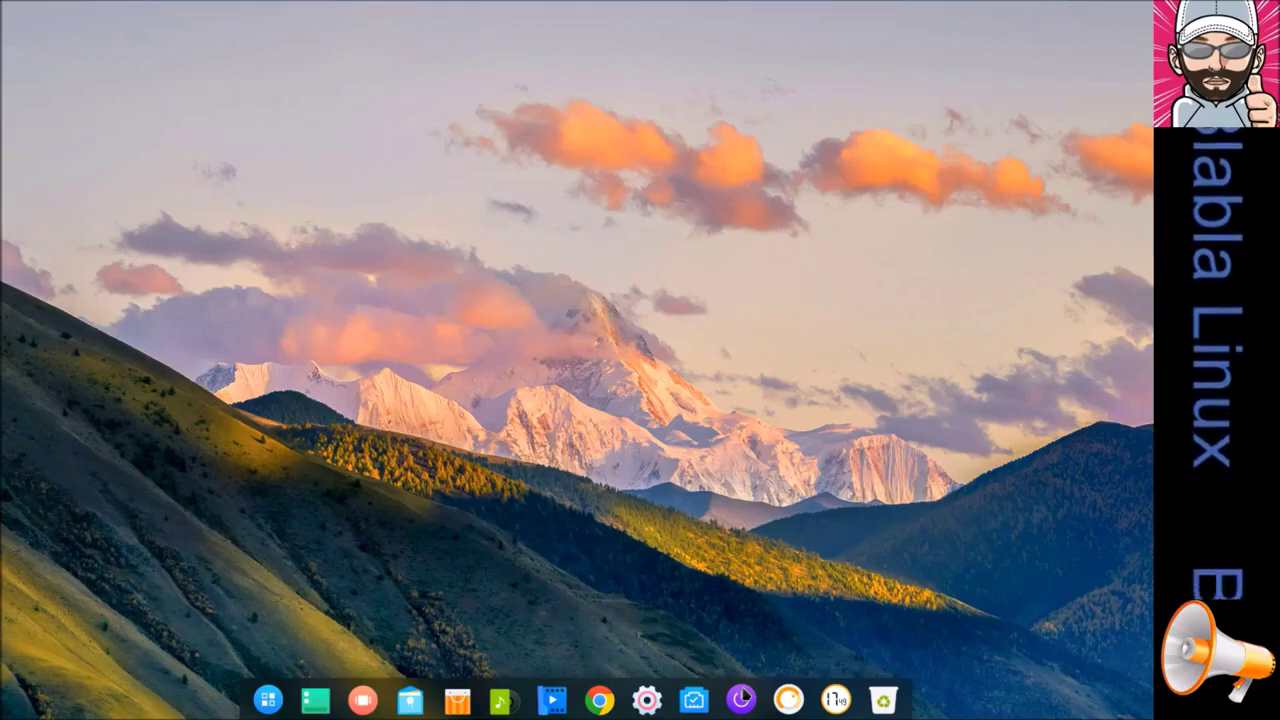
Step: Shut down the Deepin system from its power options and take the virtual machine out of full screen
{"action": "left_click", "coordinate": [741, 697]}
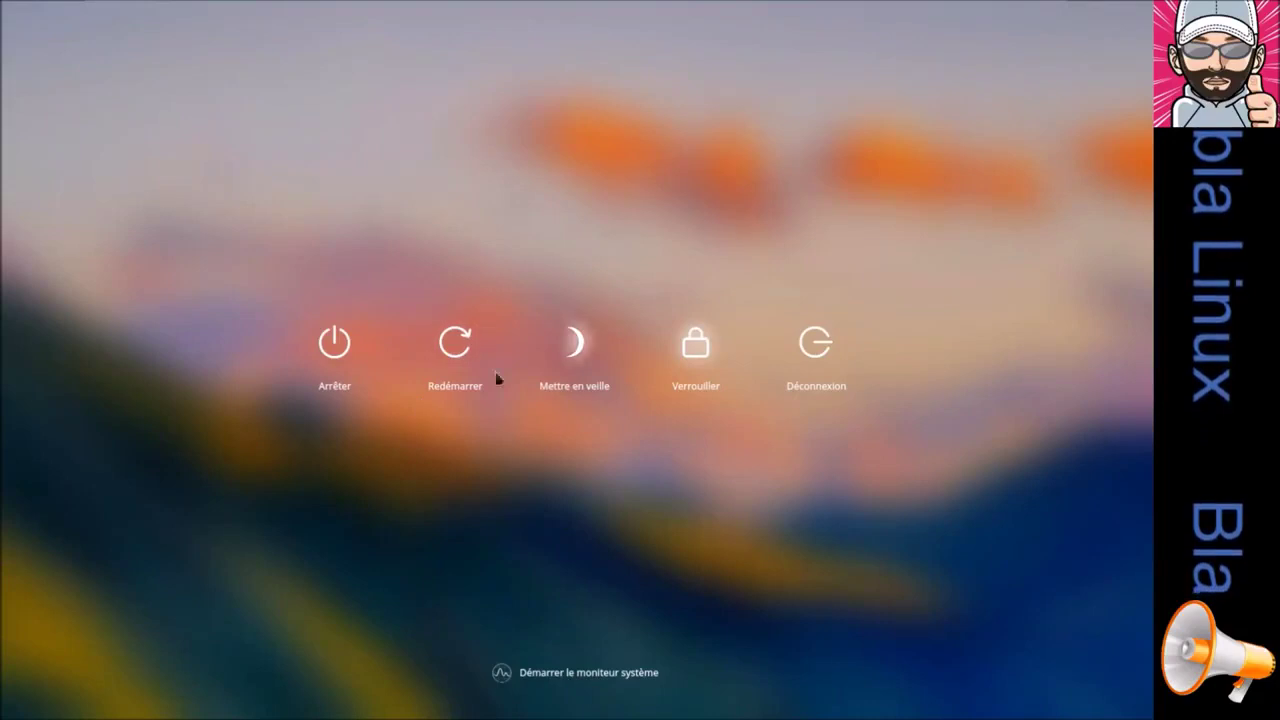
{"action": "left_click", "coordinate": [329, 342]}
{"action": "mouse_move", "coordinate": [950, 8]}
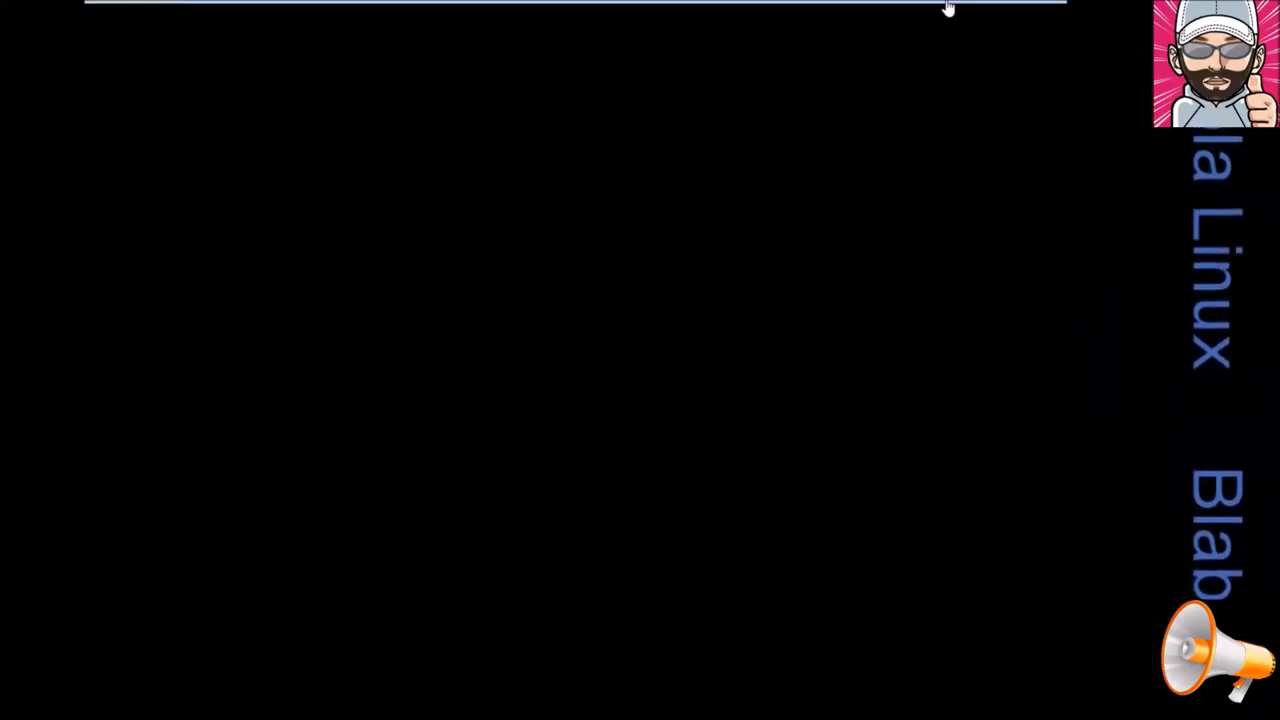
{"action": "left_click", "coordinate": [1035, 12]}
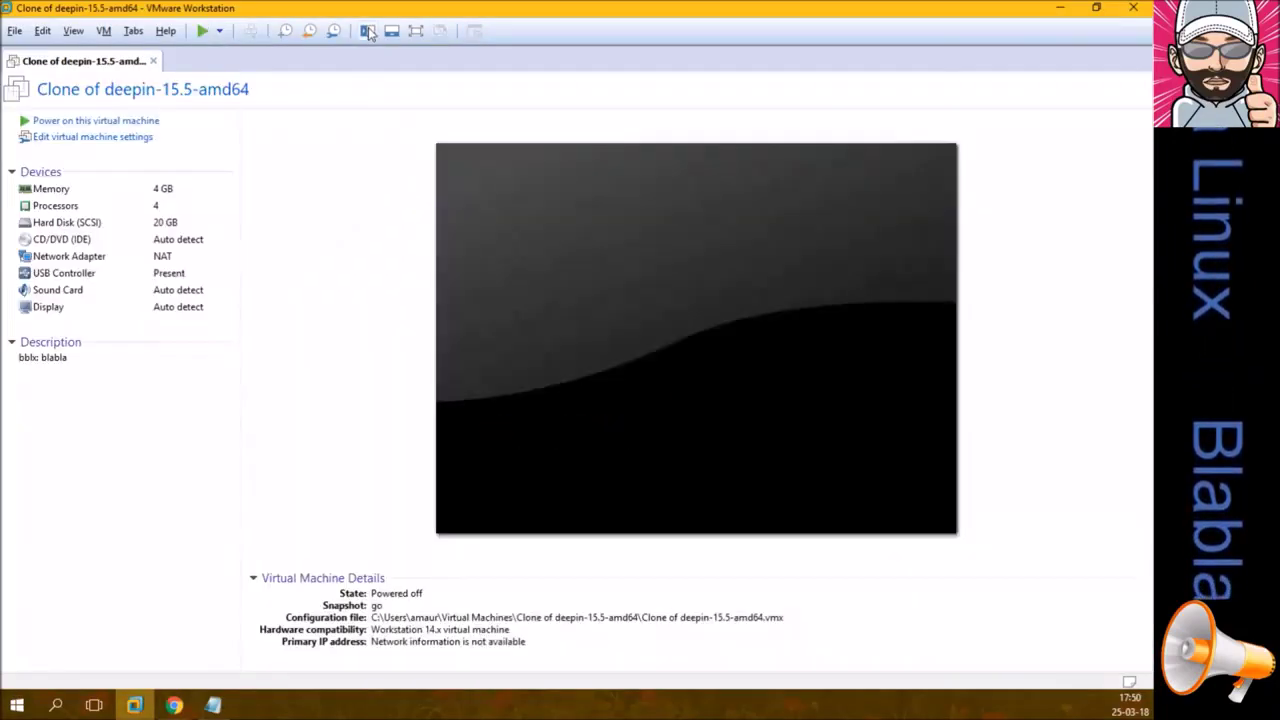
Step: Open Clone of ubuntu-17.10.1-desktop-amd64 from the library in place of the Deepin clone, and power it on with the library hidden
{"action": "left_click", "coordinate": [368, 31]}
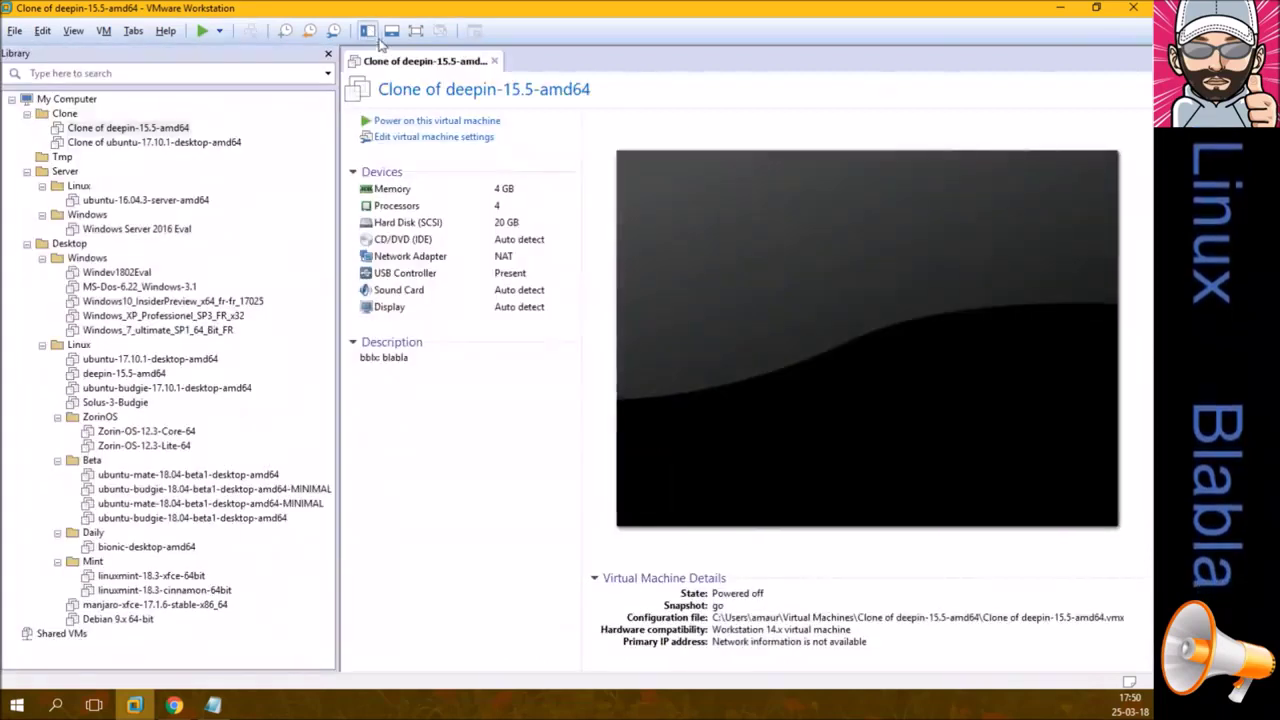
{"action": "left_click", "coordinate": [178, 146]}
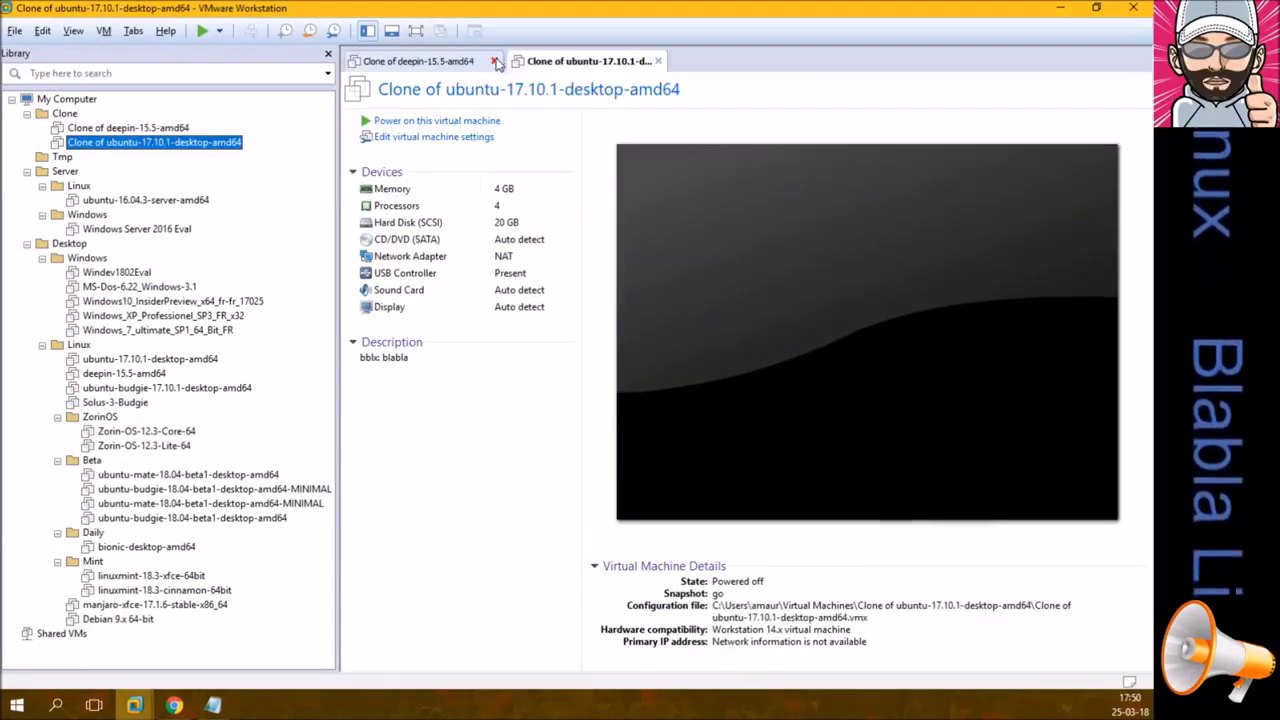
{"action": "left_click", "coordinate": [494, 61]}
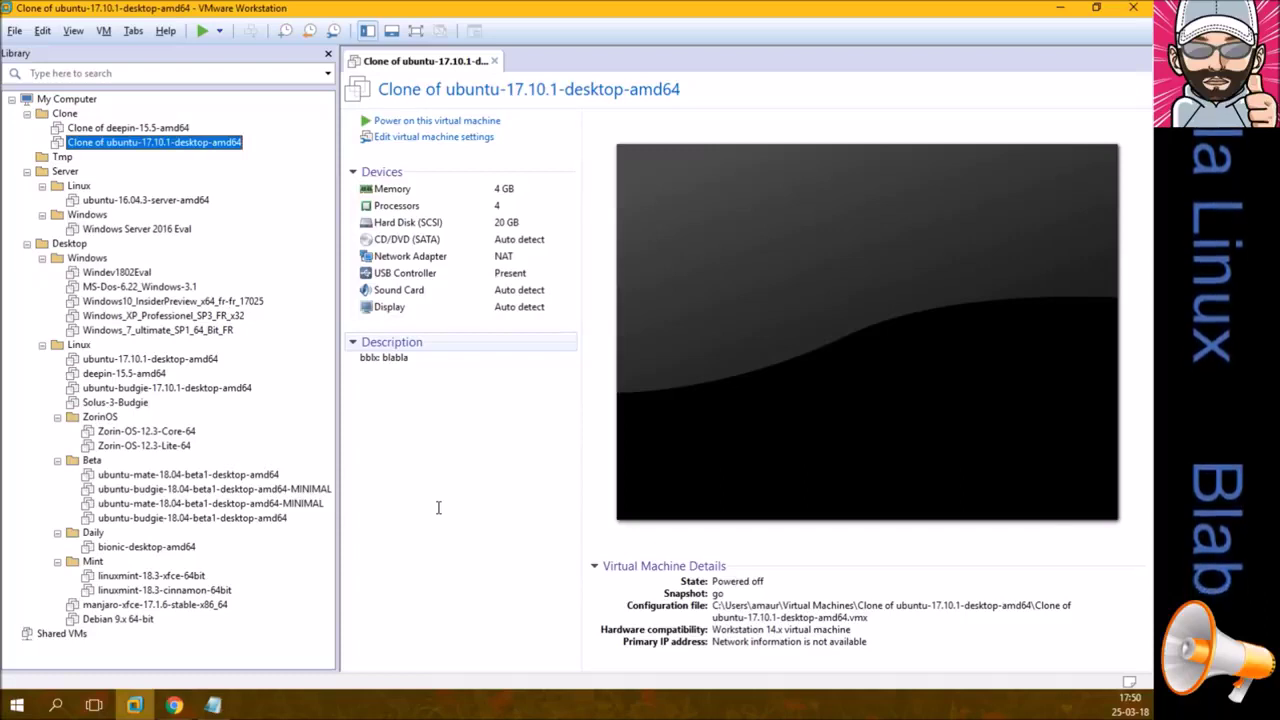
{"action": "left_click", "coordinate": [420, 120]}
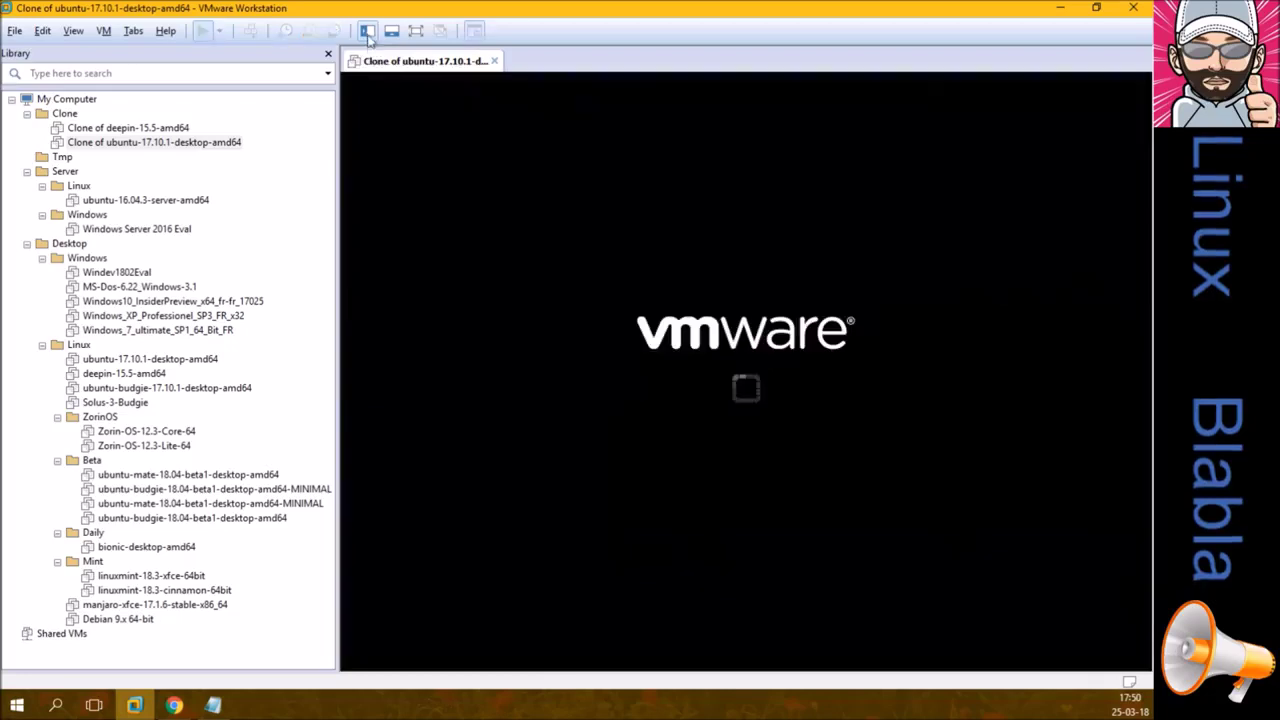
{"action": "left_click", "coordinate": [367, 31]}
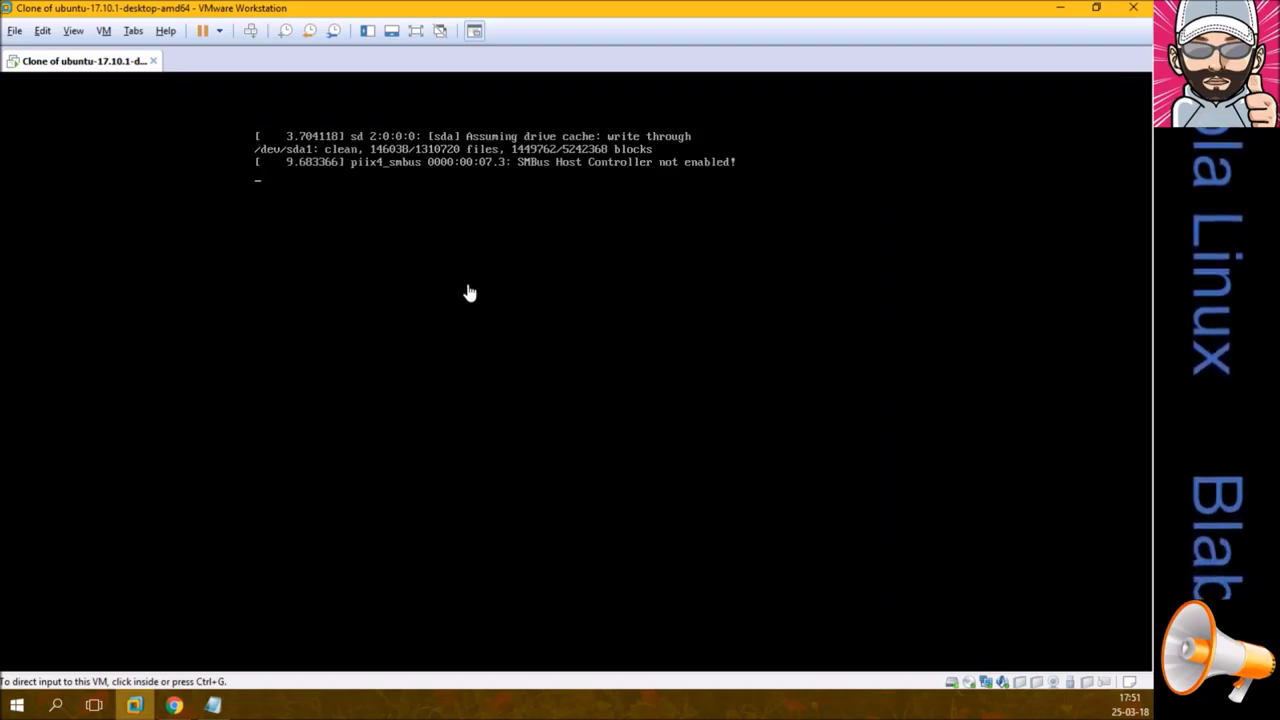
Step: Log in to the Ubuntu virtual machine by choosing the listed user and entering the account password
{"action": "left_click", "coordinate": [576, 377]}
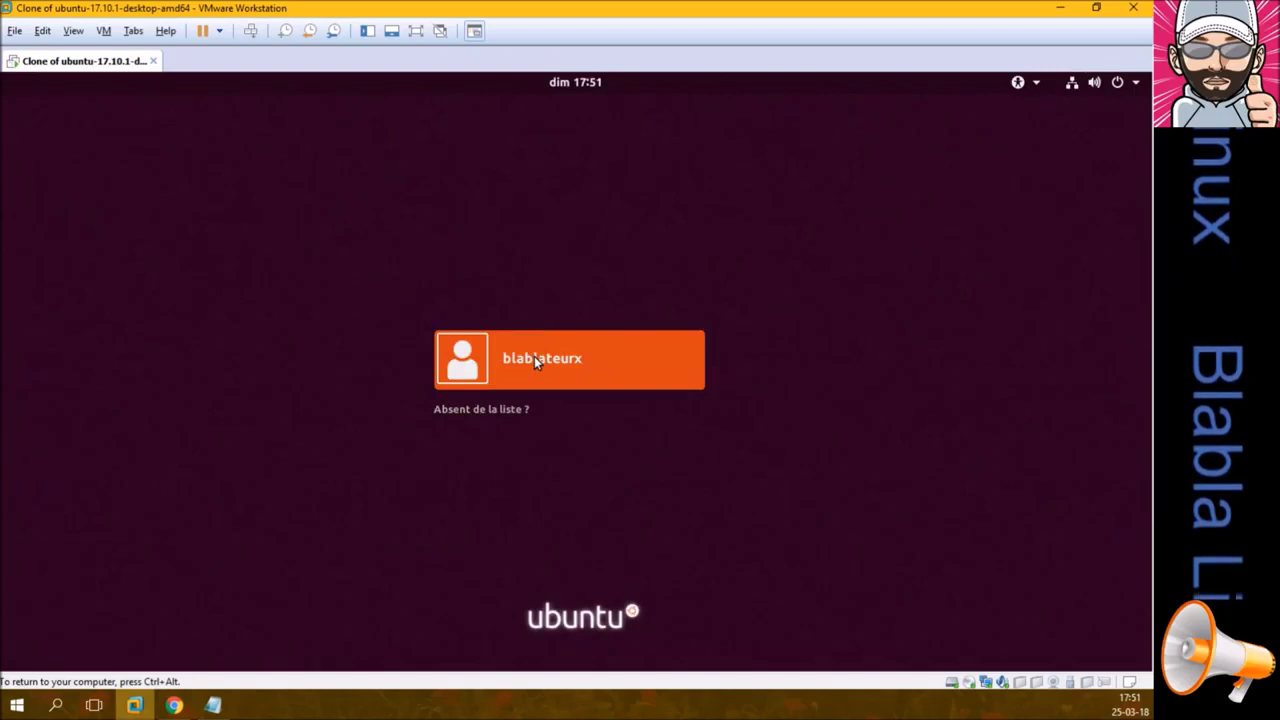
{"action": "left_click", "coordinate": [534, 357]}
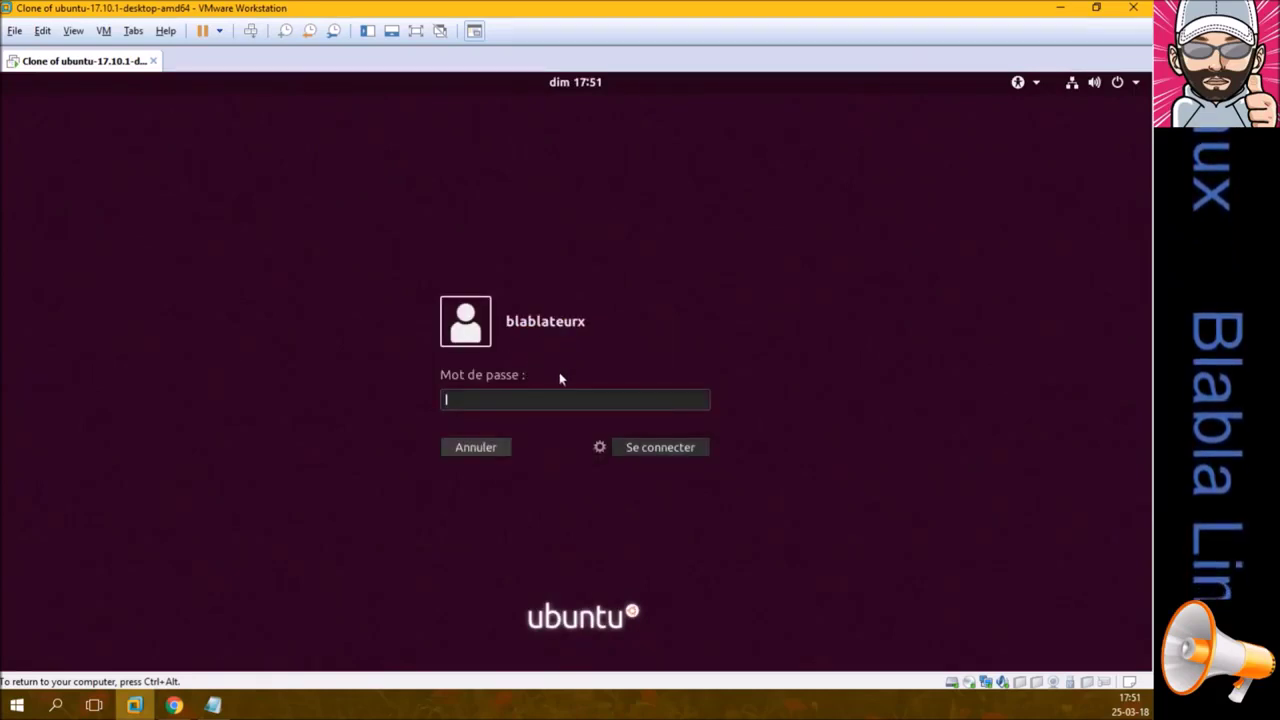
{"action": "type", "text": "******"}
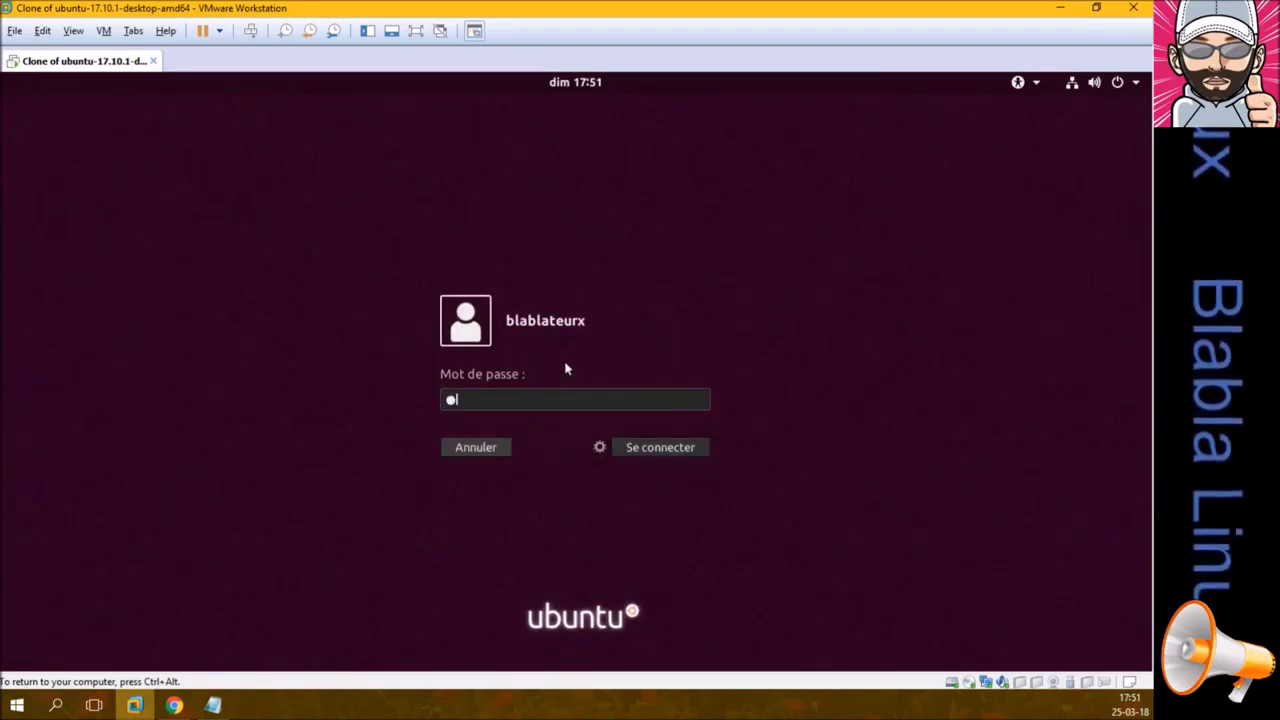
{"action": "key", "text": "Return"}
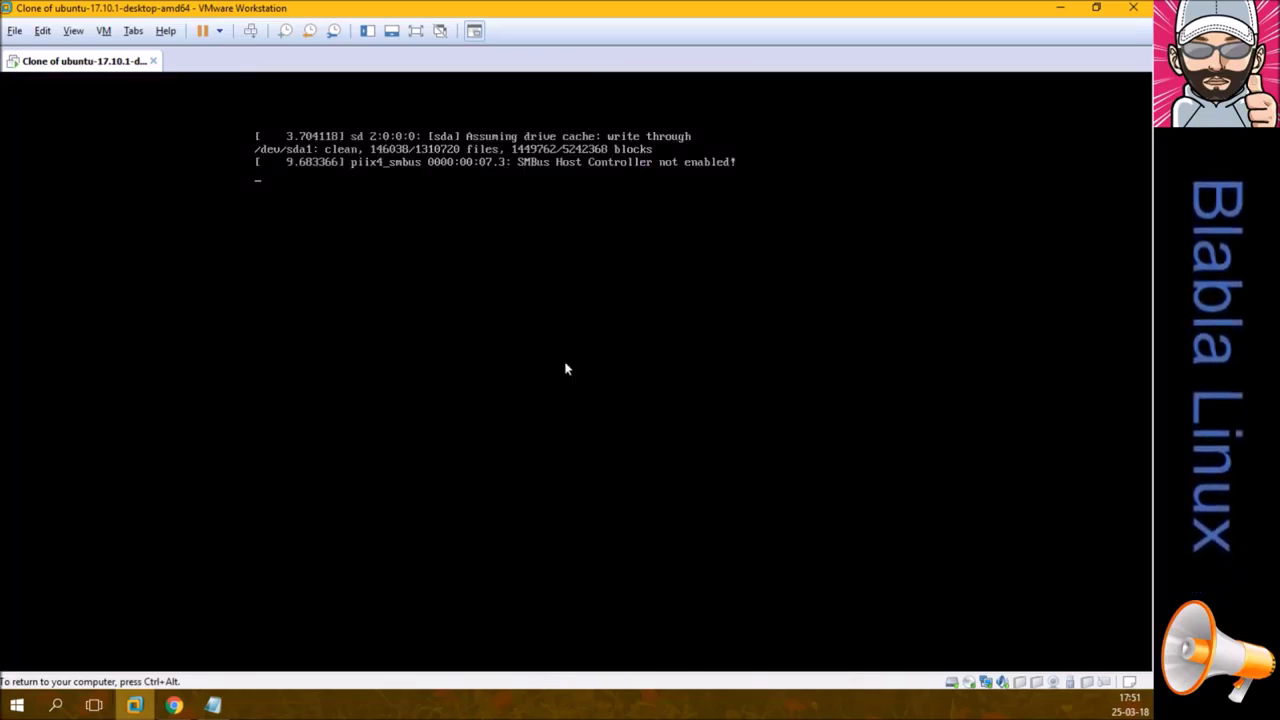
Step: Copy the command sudo add-apt-repository ppa:leaeasy/dde from the Ubuntu section of deepin.txt in Notepad, and return to VMware Workstation
{"action": "key", "text": "ctrl+alt"}
{"action": "left_click", "coordinate": [213, 705]}
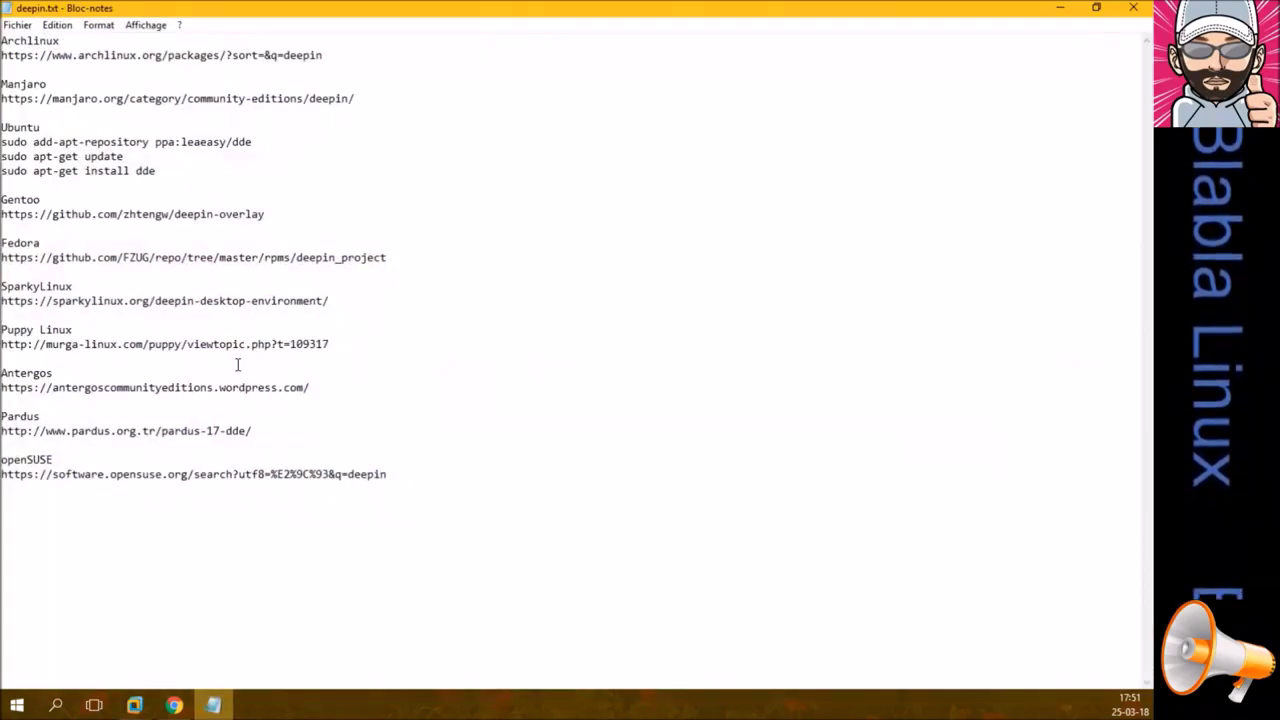
{"action": "left_click_drag", "start_coordinate": [2, 142], "coordinate": [254, 142]}
{"action": "right_click", "coordinate": [241, 145]}
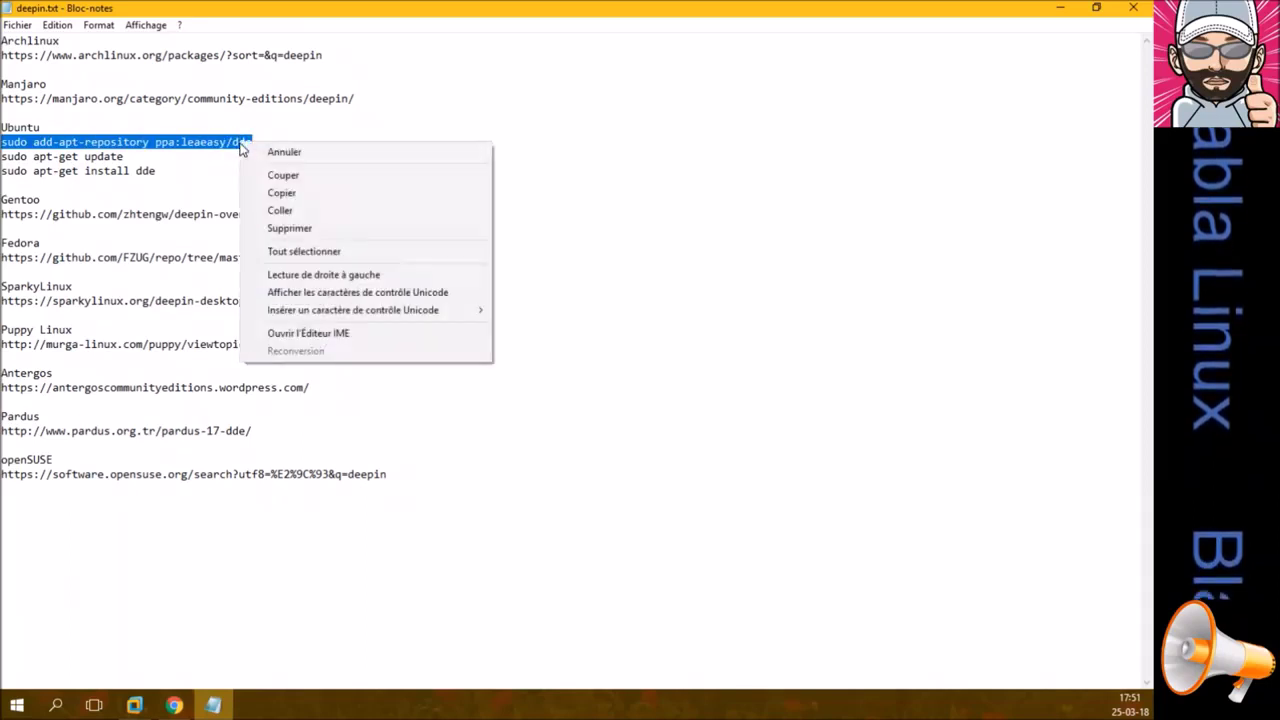
{"action": "left_click", "coordinate": [281, 192]}
{"action": "left_click", "coordinate": [138, 706]}
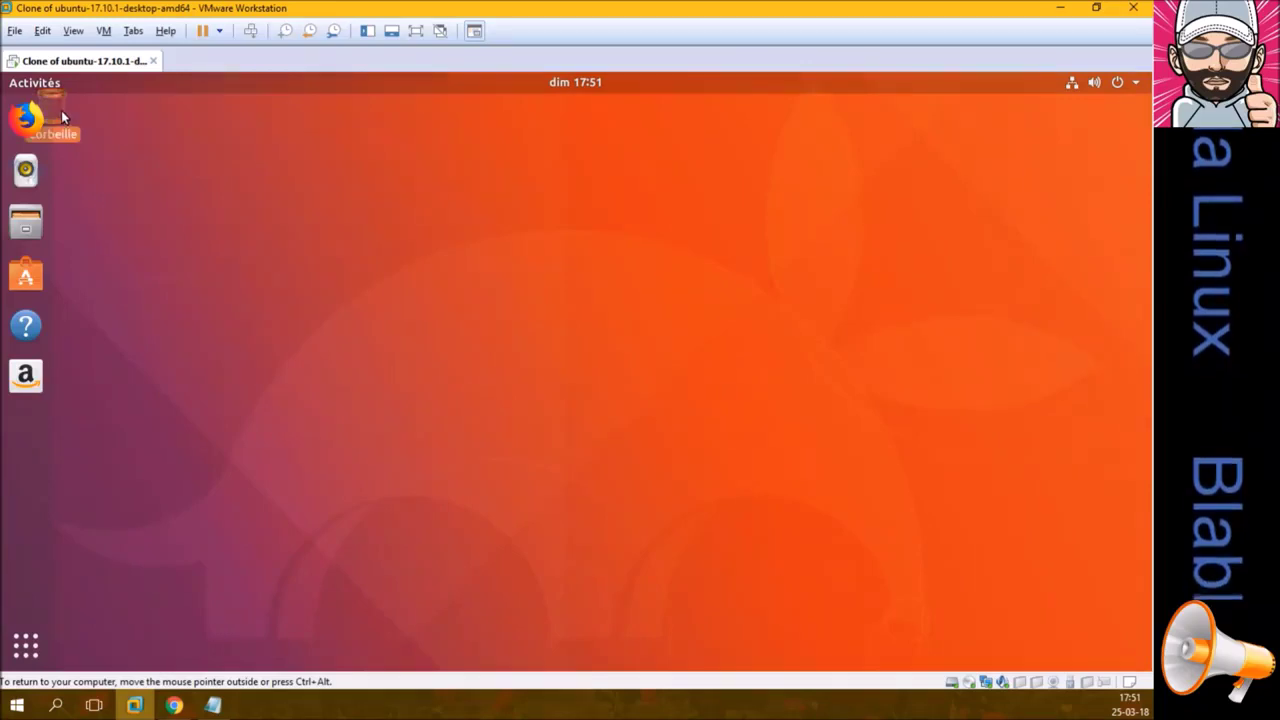
Step: Move the Corbeille icon on the Ubuntu desktop out from under the dock
{"action": "left_click_drag", "start_coordinate": [61, 115], "coordinate": [61, 115]}
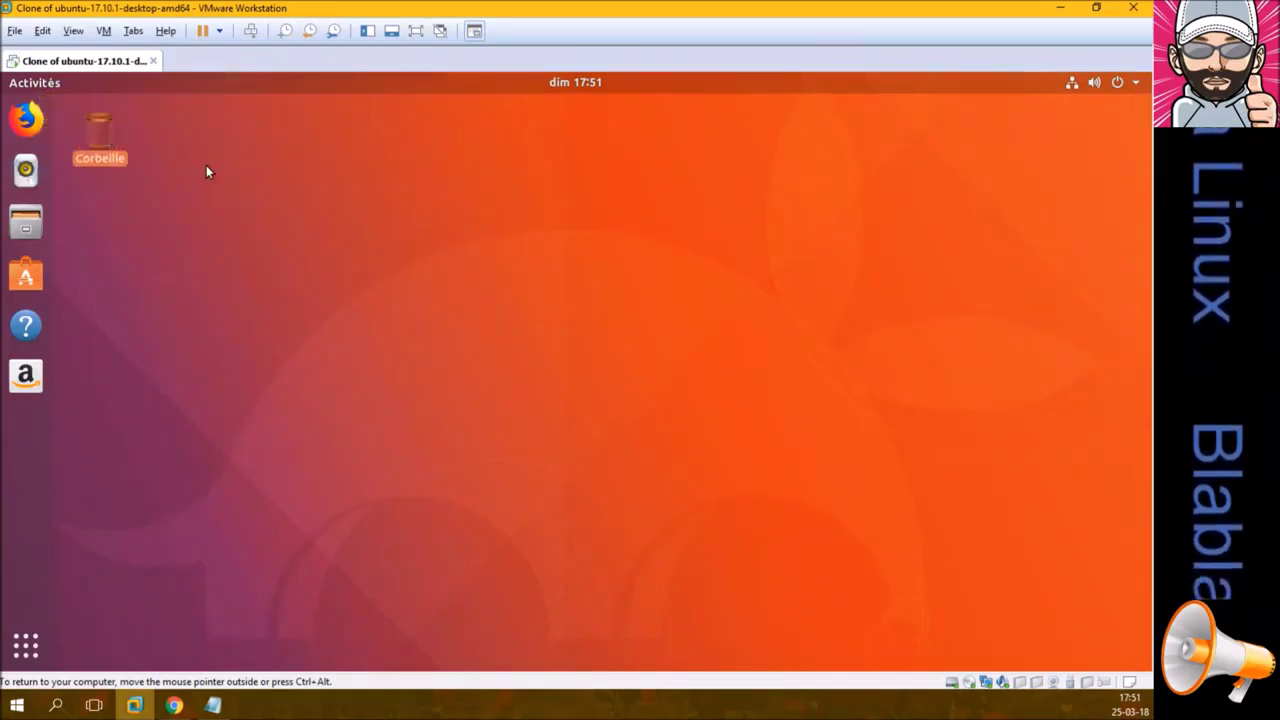
{"action": "right_click", "coordinate": [206, 165]}
{"action": "left_click", "coordinate": [250, 234]}
{"action": "right_click", "coordinate": [243, 211]}
{"action": "left_click", "coordinate": [283, 281]}
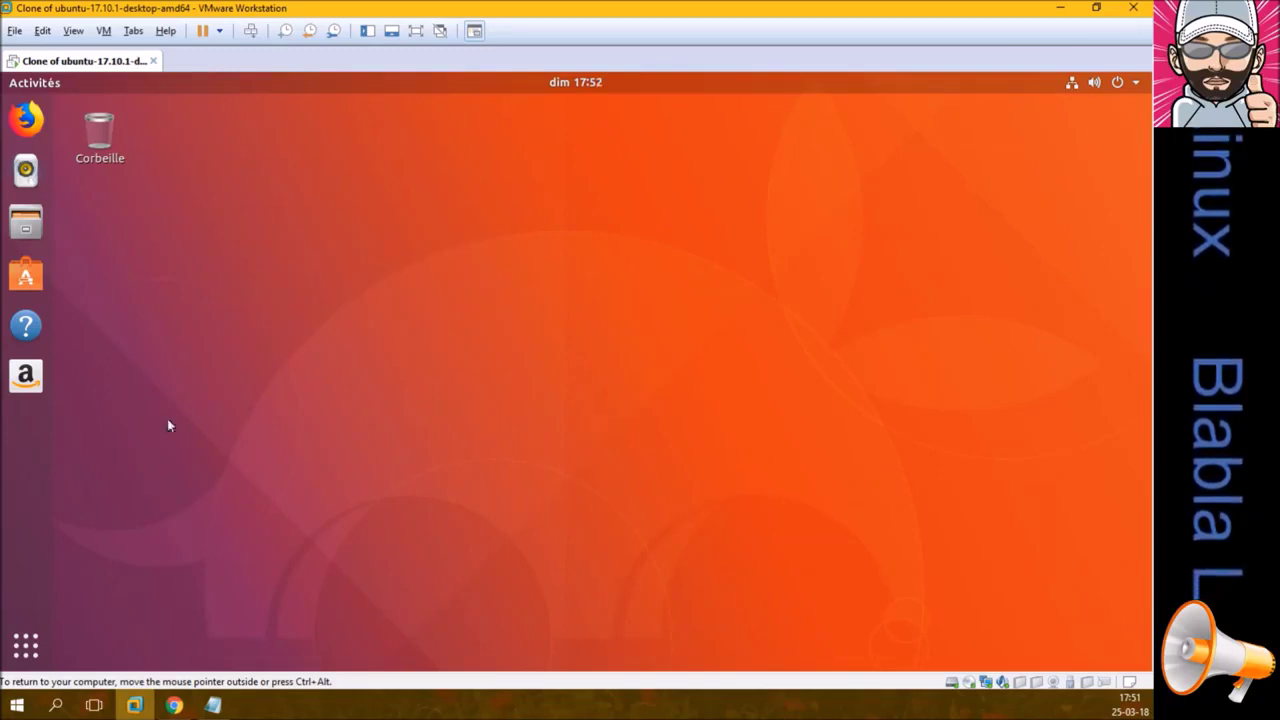
Step: Search the Ubuntu applications for "ter" and launch Terminal
{"action": "left_click", "coordinate": [26, 645]}
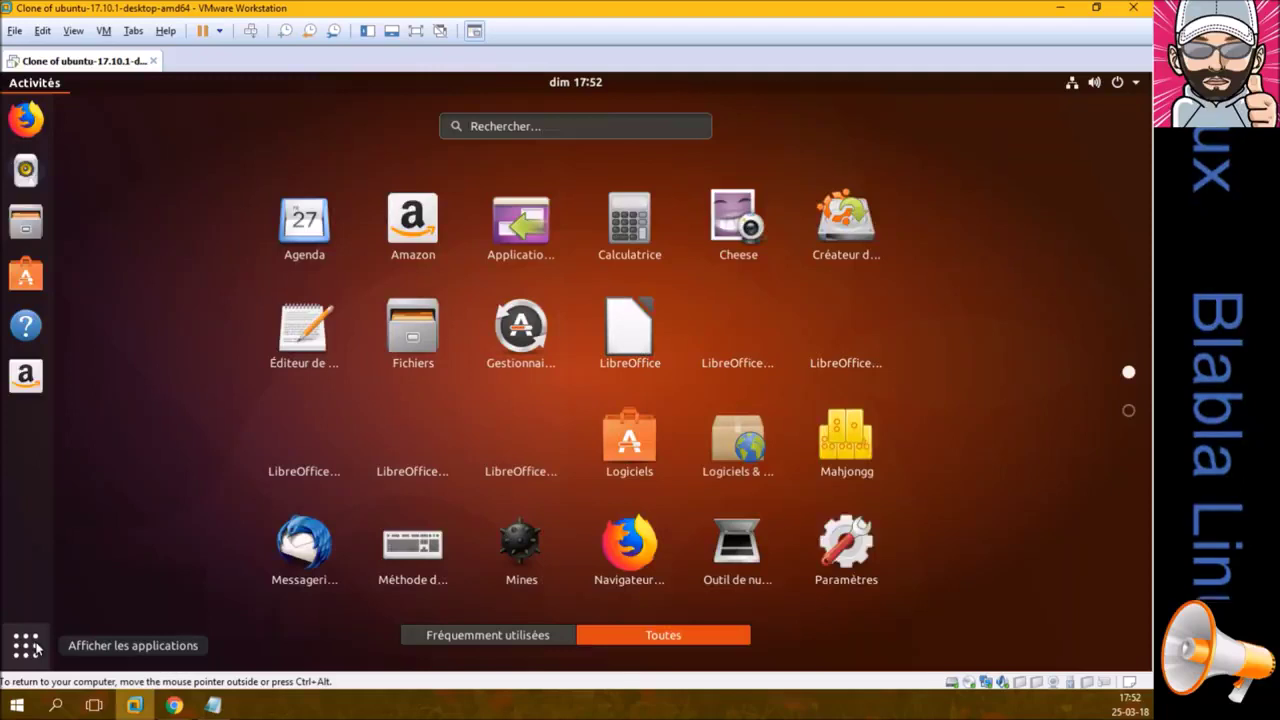
{"action": "type", "text": "ter"}
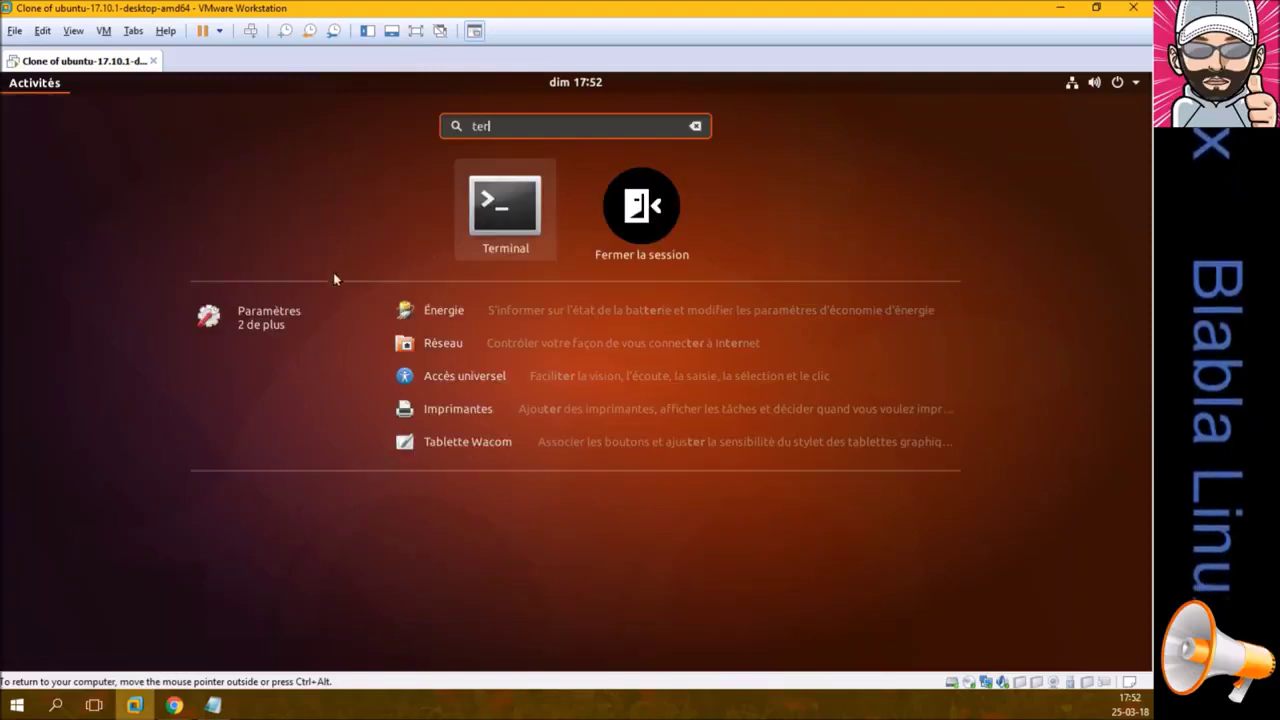
{"action": "left_click", "coordinate": [500, 206]}
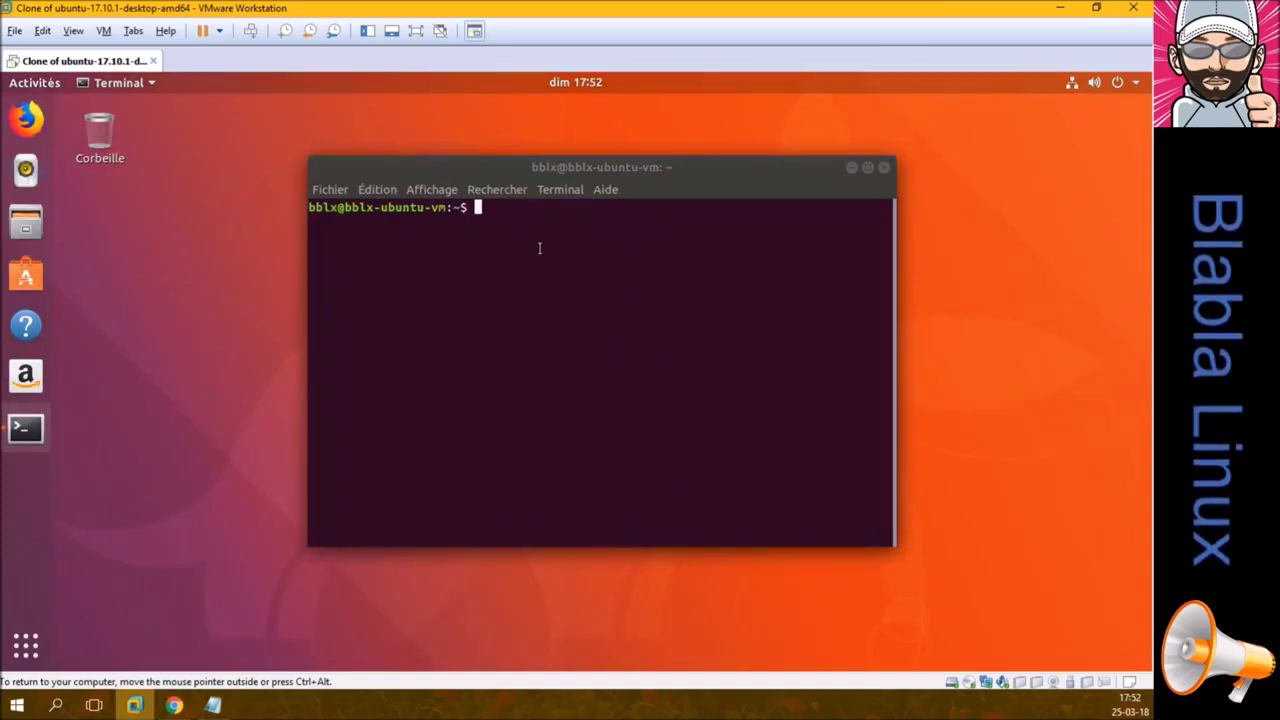
Step: Paste and run sudo add-apt-repository ppa:leaeasy/dde in the terminal, enter the sudo password, and accept adding the repository
{"action": "right_click", "coordinate": [539, 248]}
{"action": "left_click", "coordinate": [566, 298]}
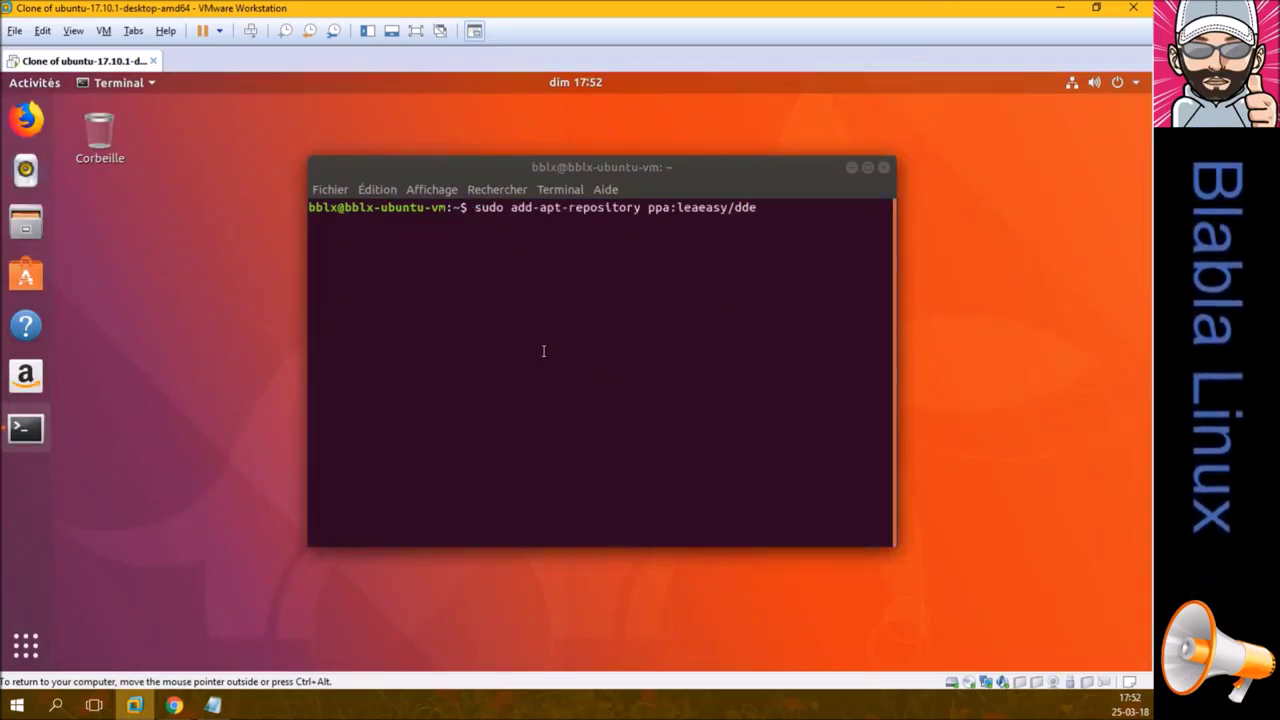
{"action": "key", "text": "Return"}
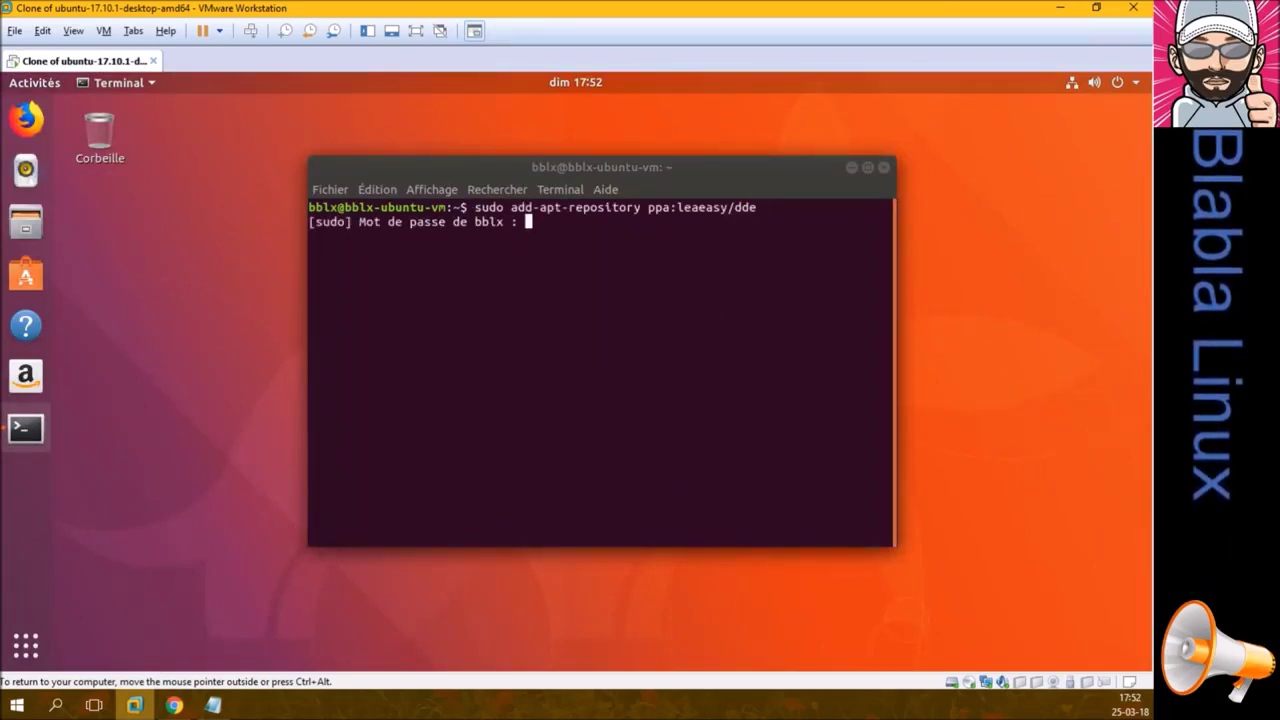
{"action": "key", "text": "Return"}
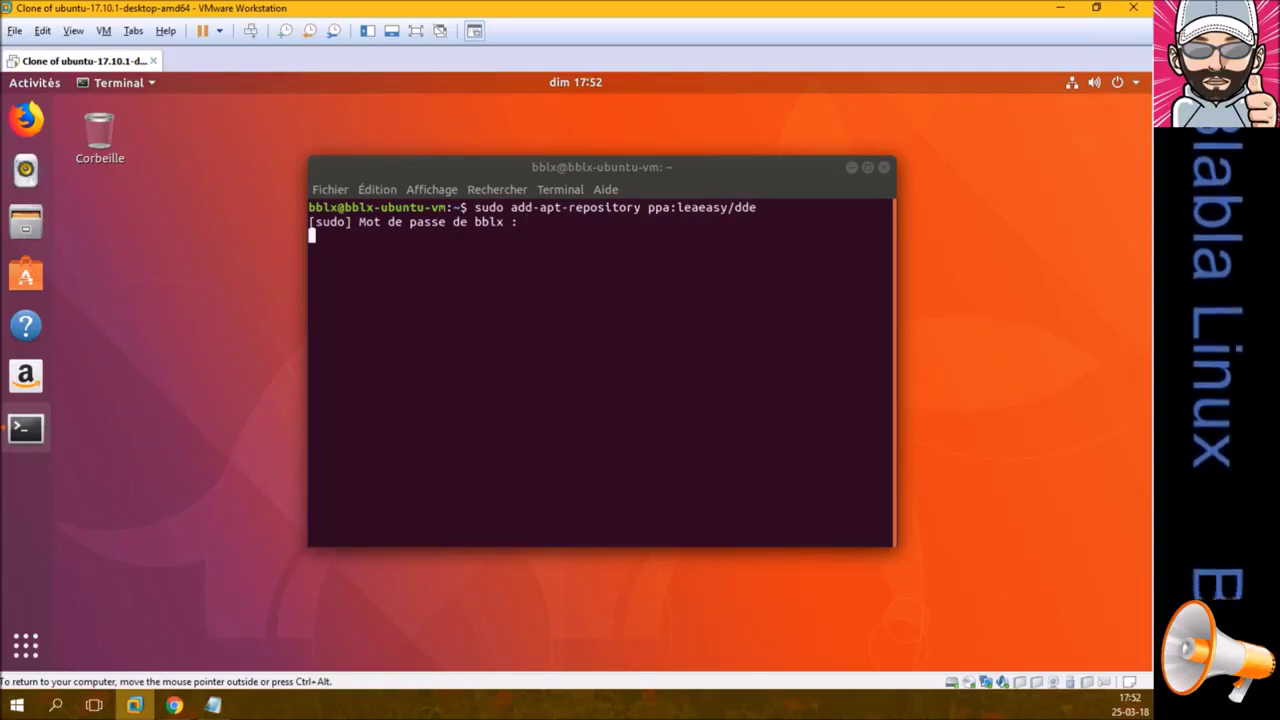
{"action": "key", "text": "Return"}
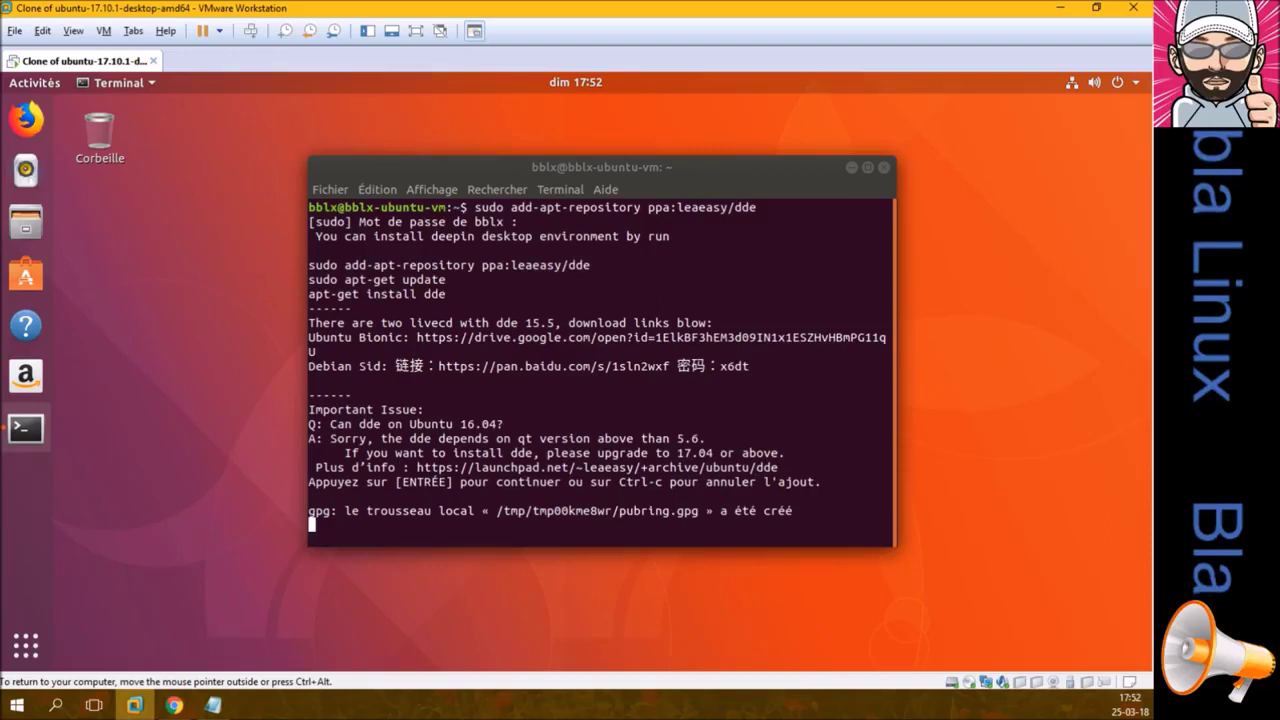
Step: Check the Ubuntu commands in deepin.txt, and run sudo apt update in the virtual machine's terminal
{"action": "left_click", "coordinate": [214, 705]}
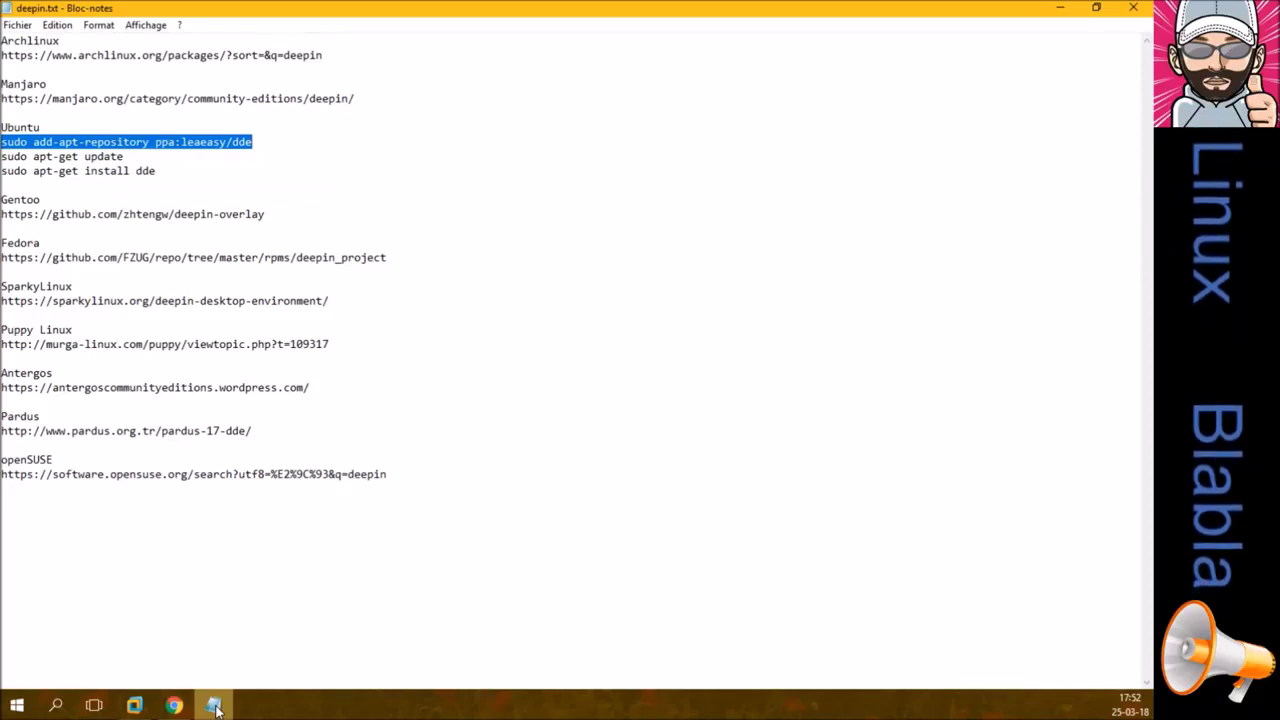
{"action": "left_click", "coordinate": [134, 705]}
{"action": "type", "text": "sudo a"}
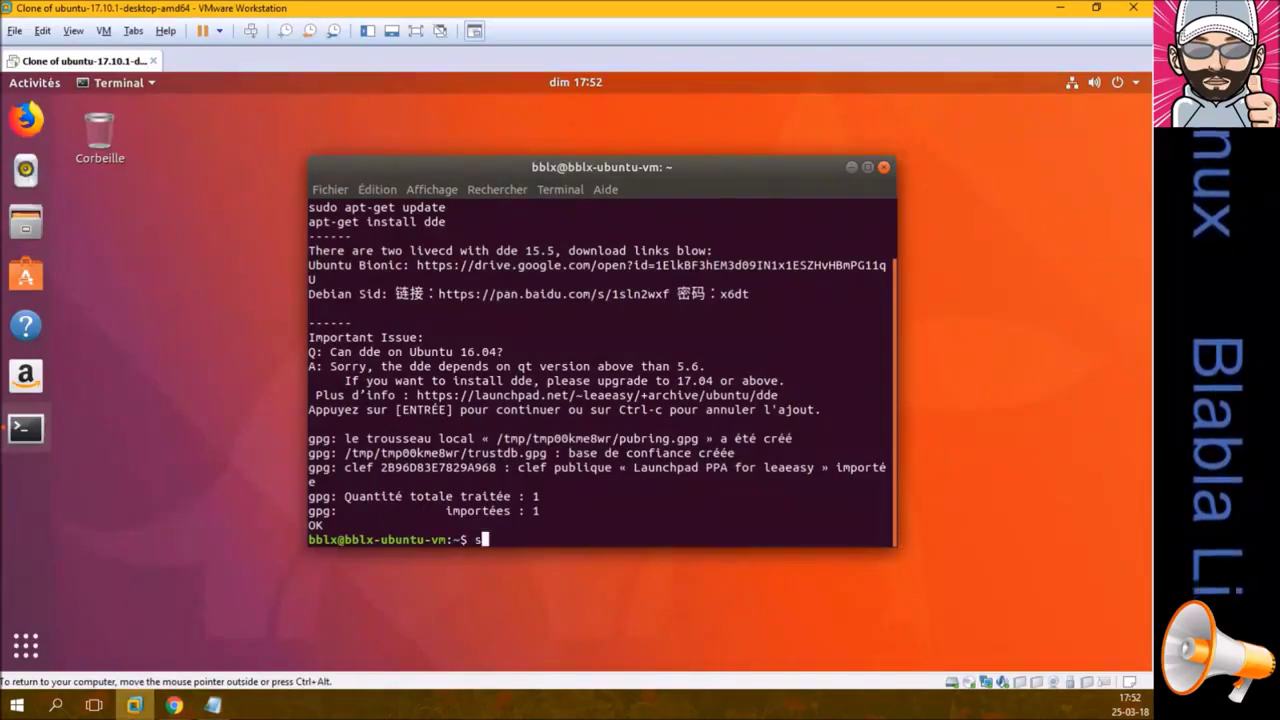
{"action": "type", "text": "pt"}
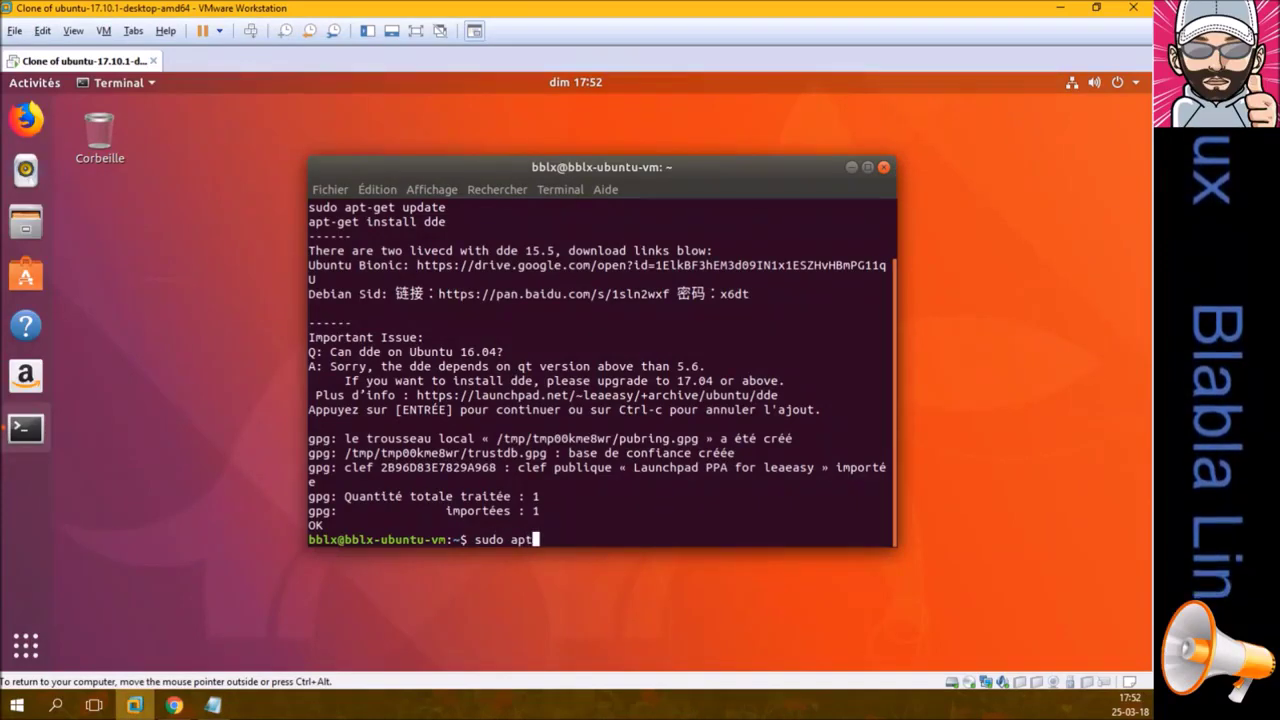
{"action": "type", "text": " update"}
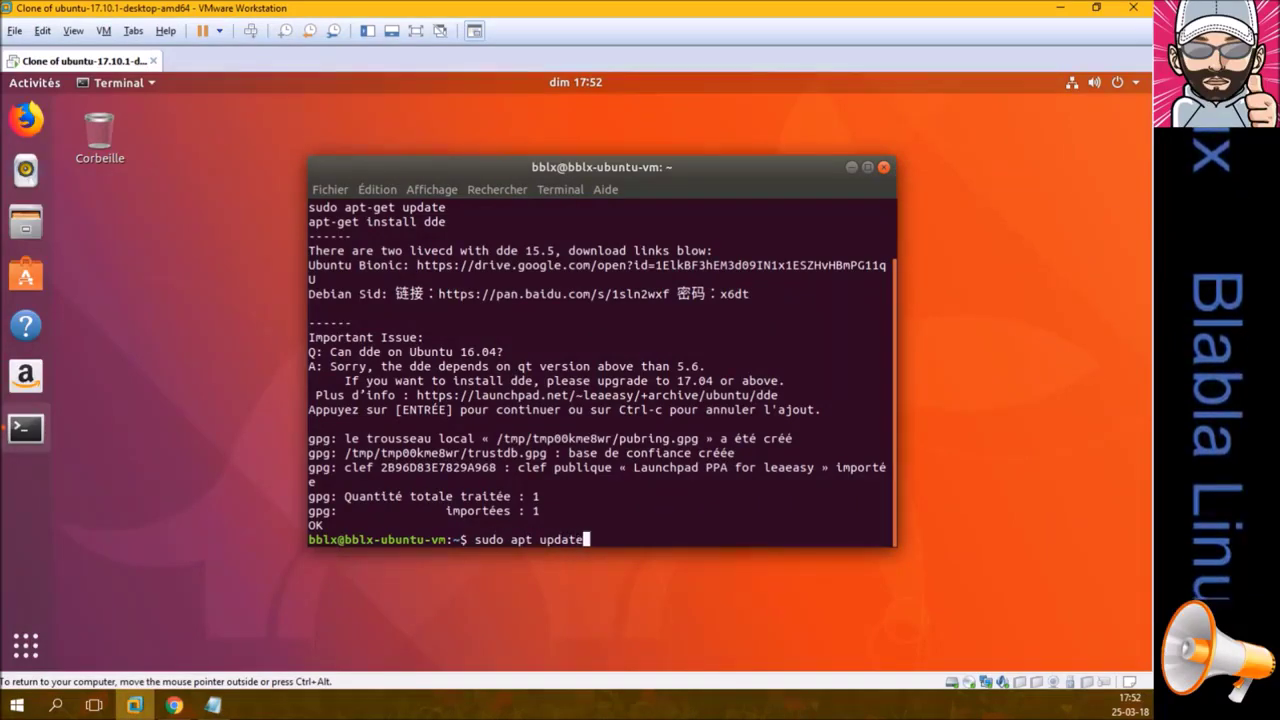
{"action": "key", "text": "Return"}
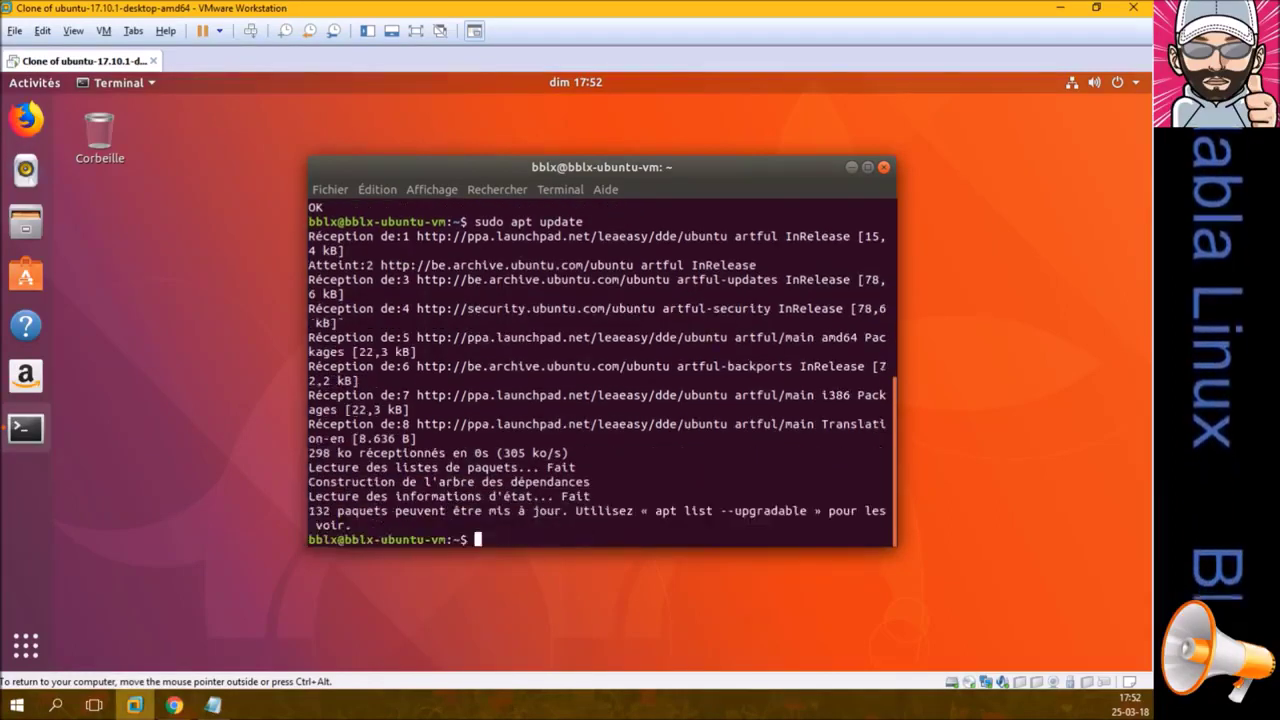
Step: Run sudo apt install dde in the terminal and accept continuing with the package installation
{"action": "key", "text": "Up"}
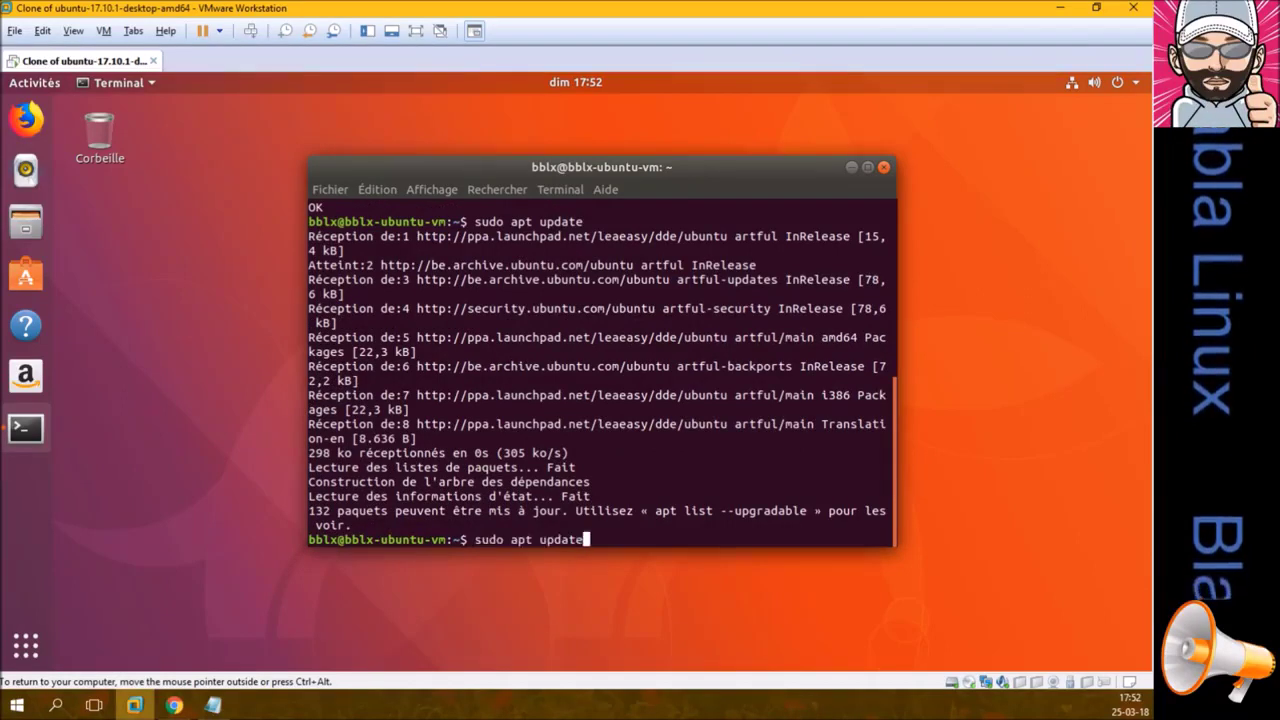
{"action": "key", "text": "BackSpace"}
{"action": "key", "text": "BackSpace"}
{"action": "key", "text": "BackSpace"}
{"action": "key", "text": "BackSpace"}
{"action": "key", "text": "BackSpace"}
{"action": "key", "text": "BackSpace"}
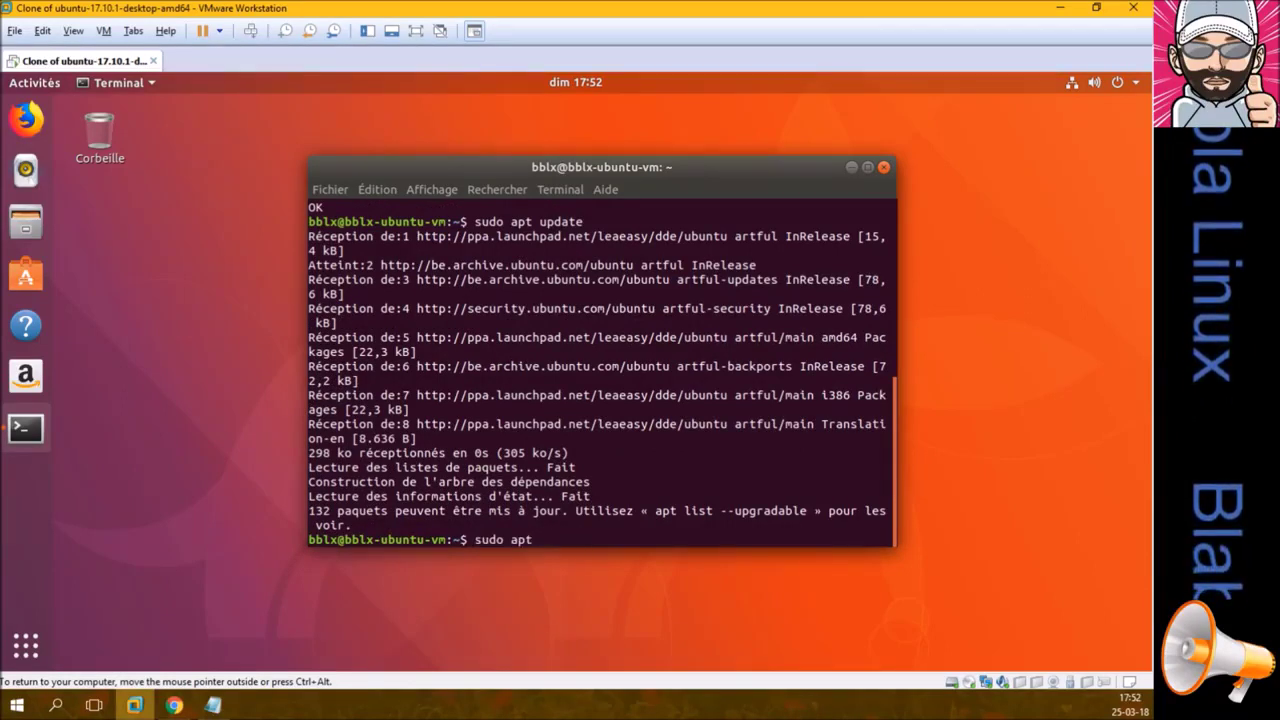
{"action": "type", "text": "install"}
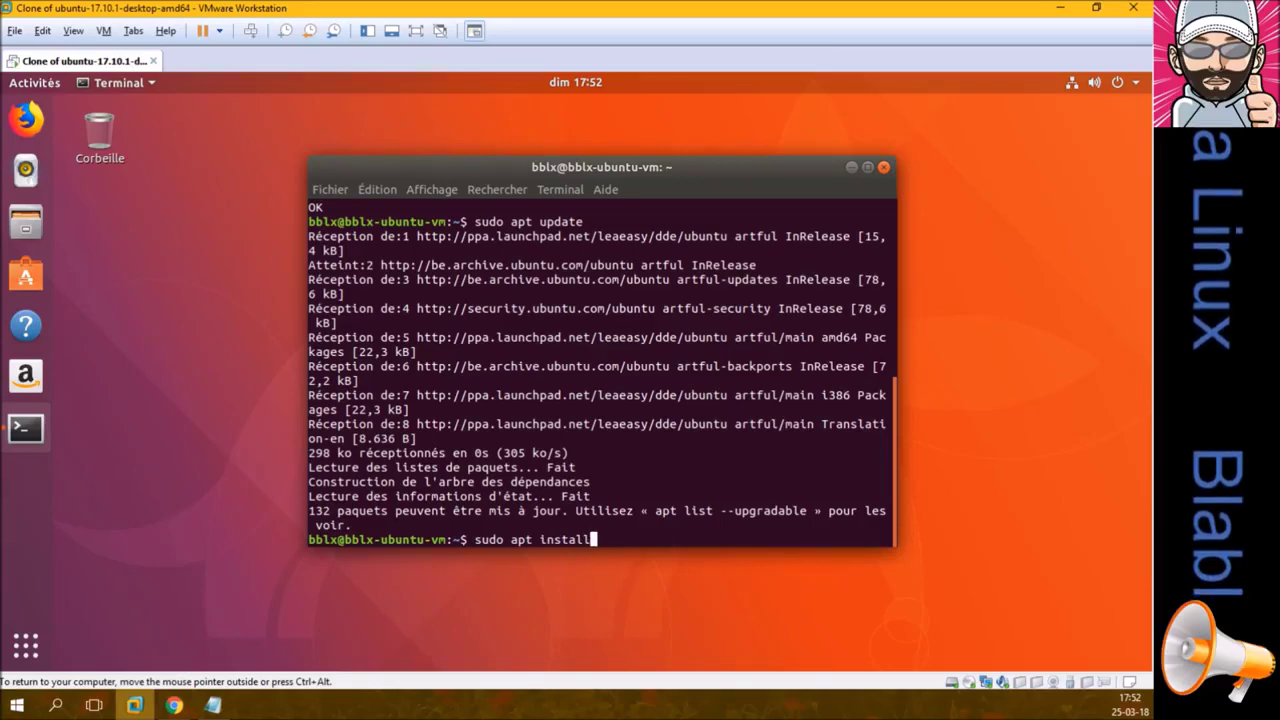
{"action": "type", "text": " dde"}
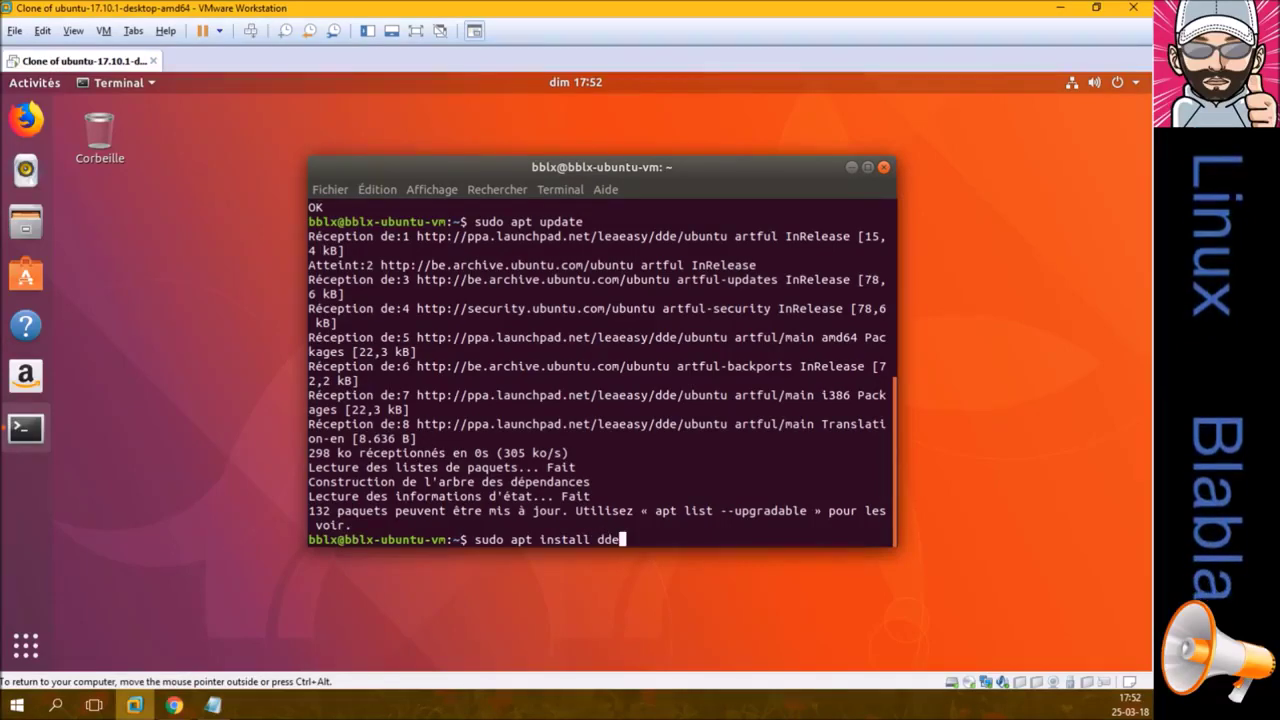
{"action": "key", "text": "Return"}
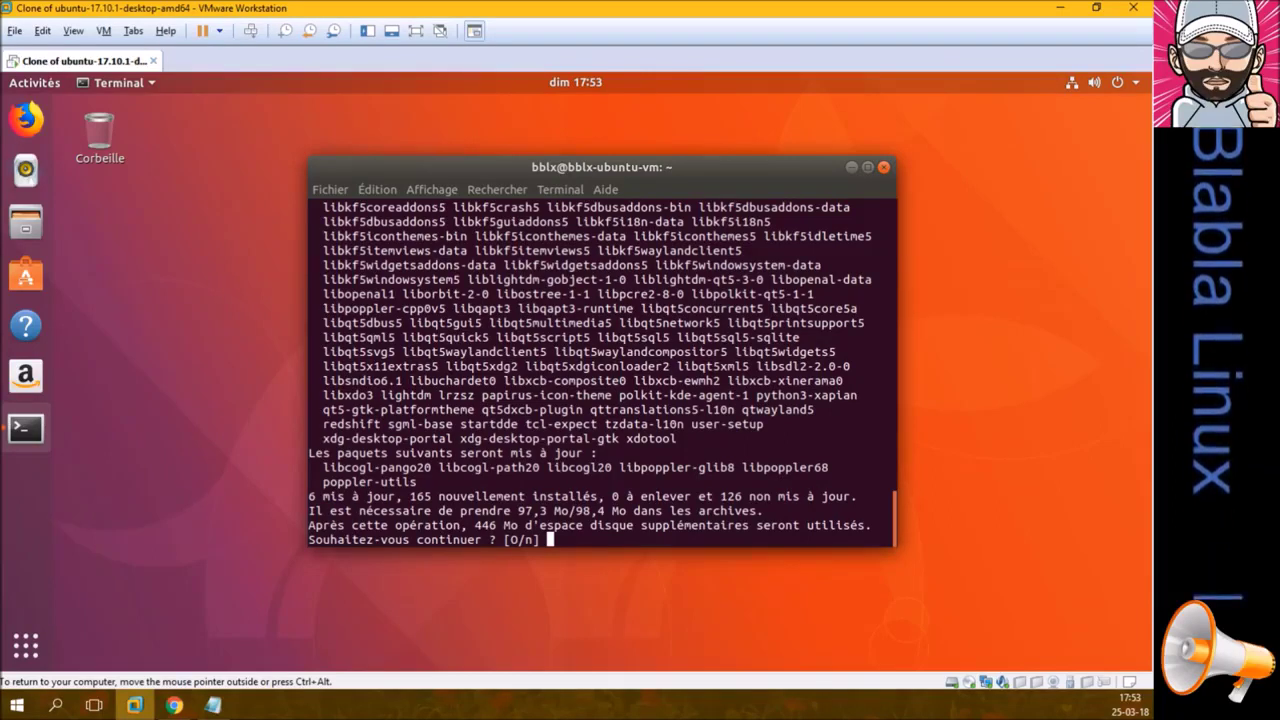
{"action": "type", "text": "o"}
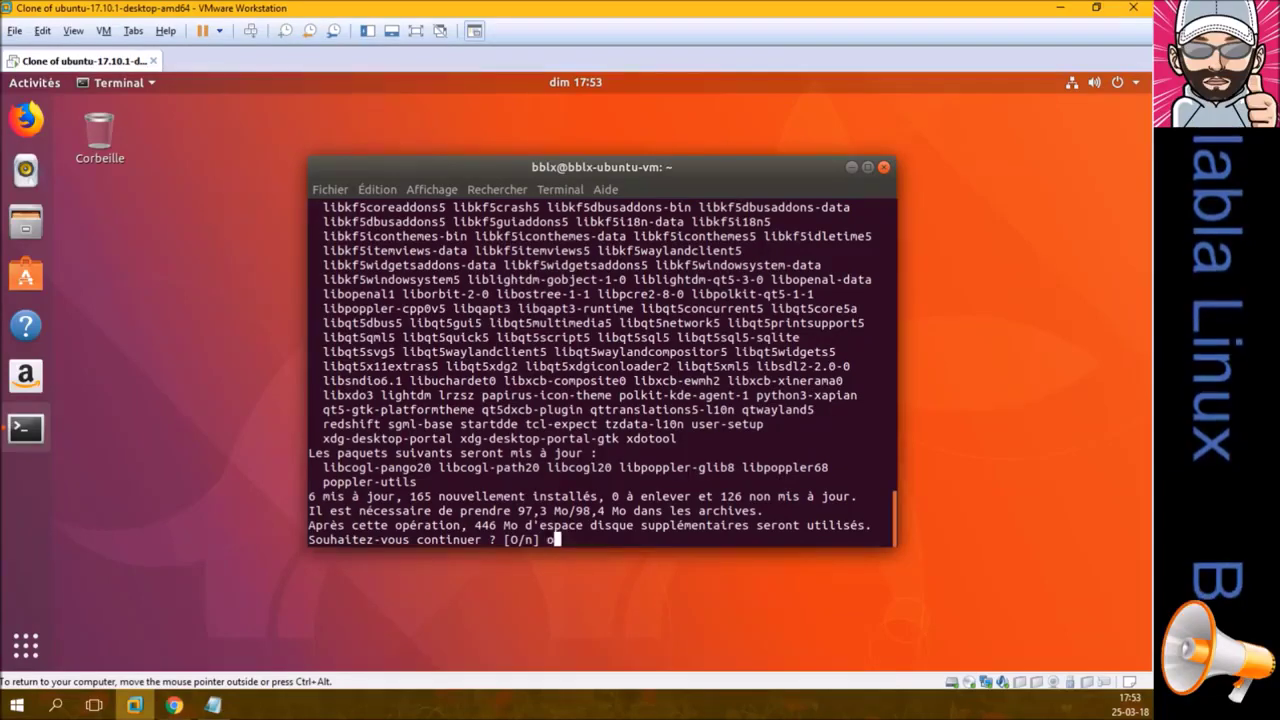
{"action": "key", "text": "Return"}
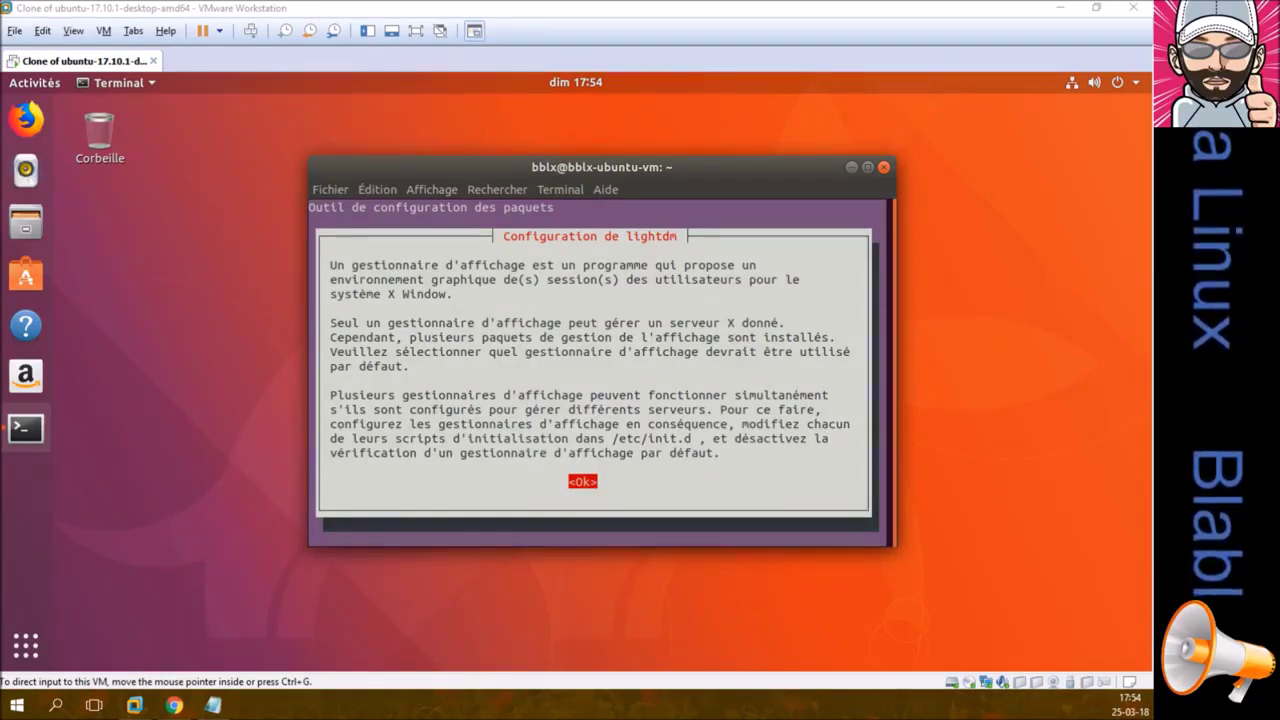
Step: Acknowledge the lightdm configuration notice and choose gdm3 as the default display manager
{"action": "left_click", "coordinate": [755, 168]}
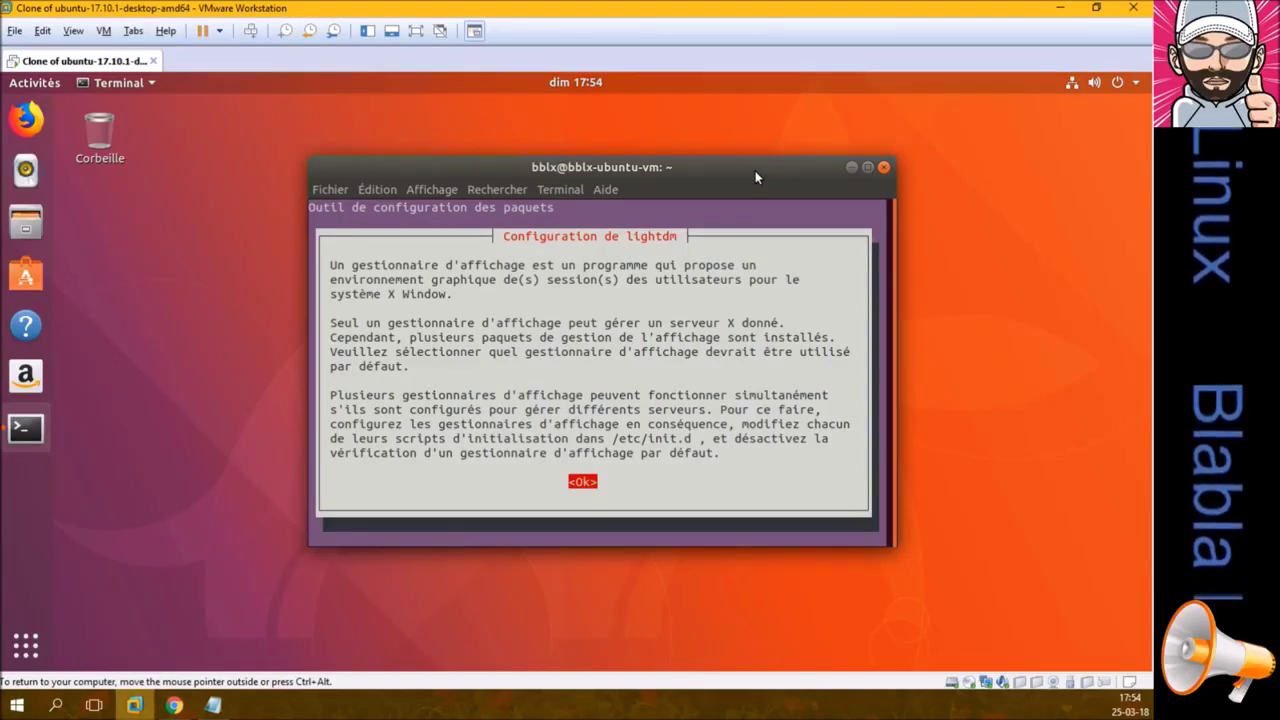
{"action": "key", "text": "Return"}
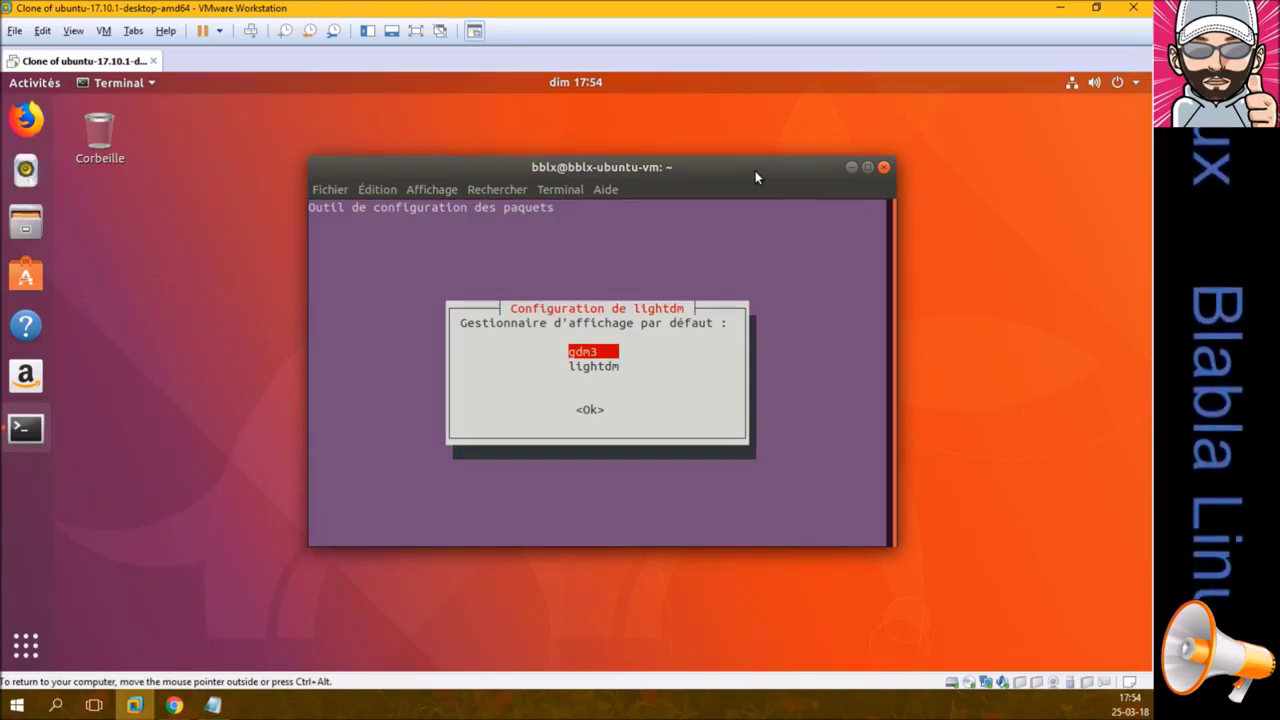
{"action": "key", "text": "Tab"}
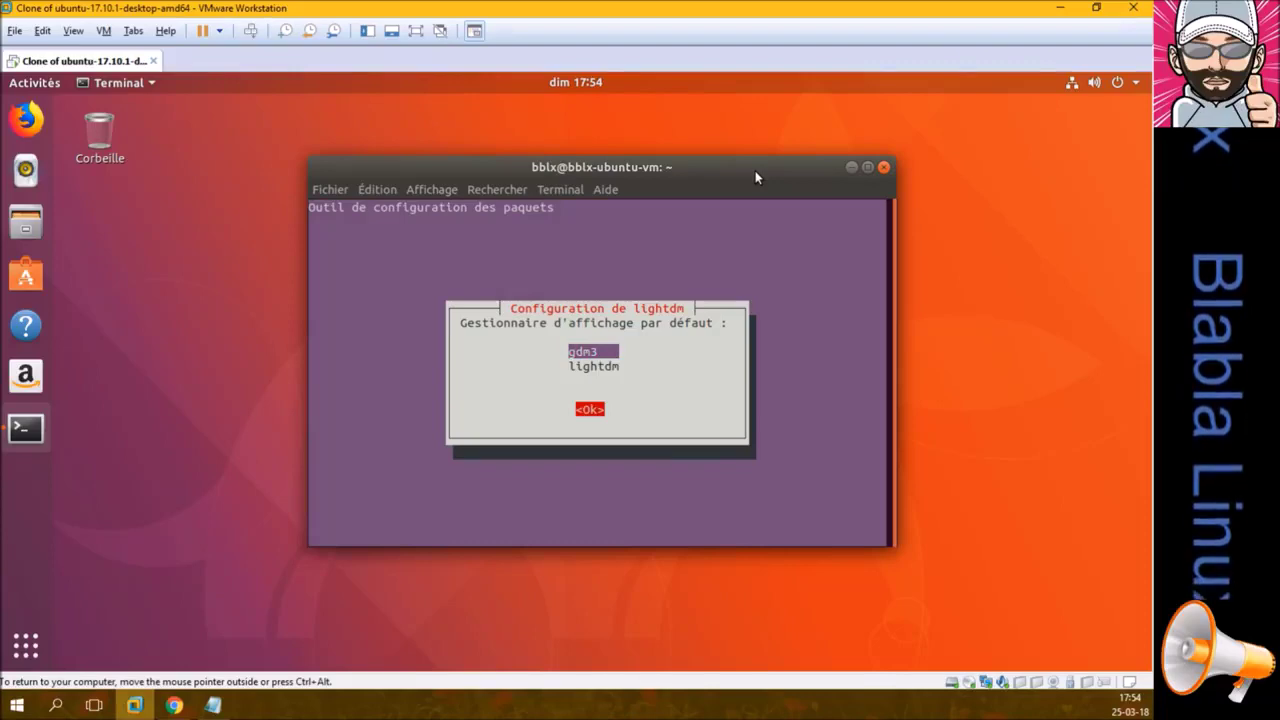
{"action": "key", "text": "Return"}
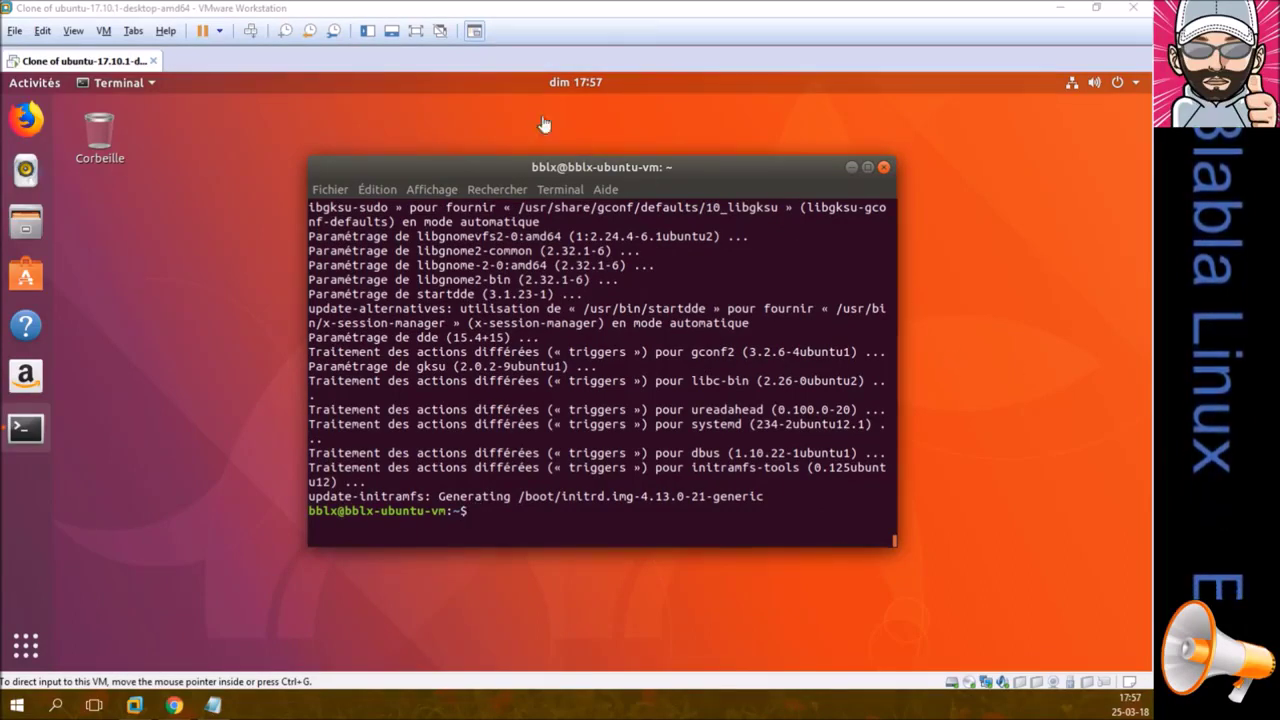
Step: Show the virtual machine in full screen and close the Ubuntu terminal window
{"action": "left_click", "coordinate": [416, 30]}
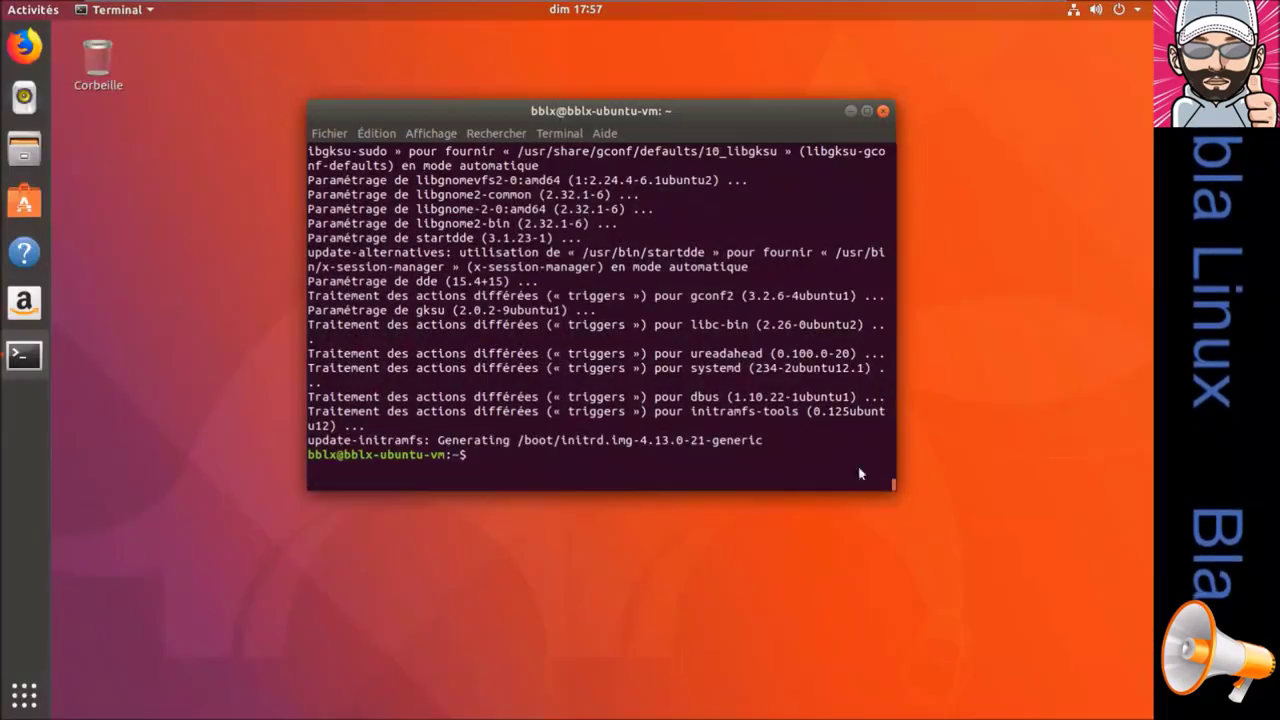
{"action": "left_click", "coordinate": [882, 112]}
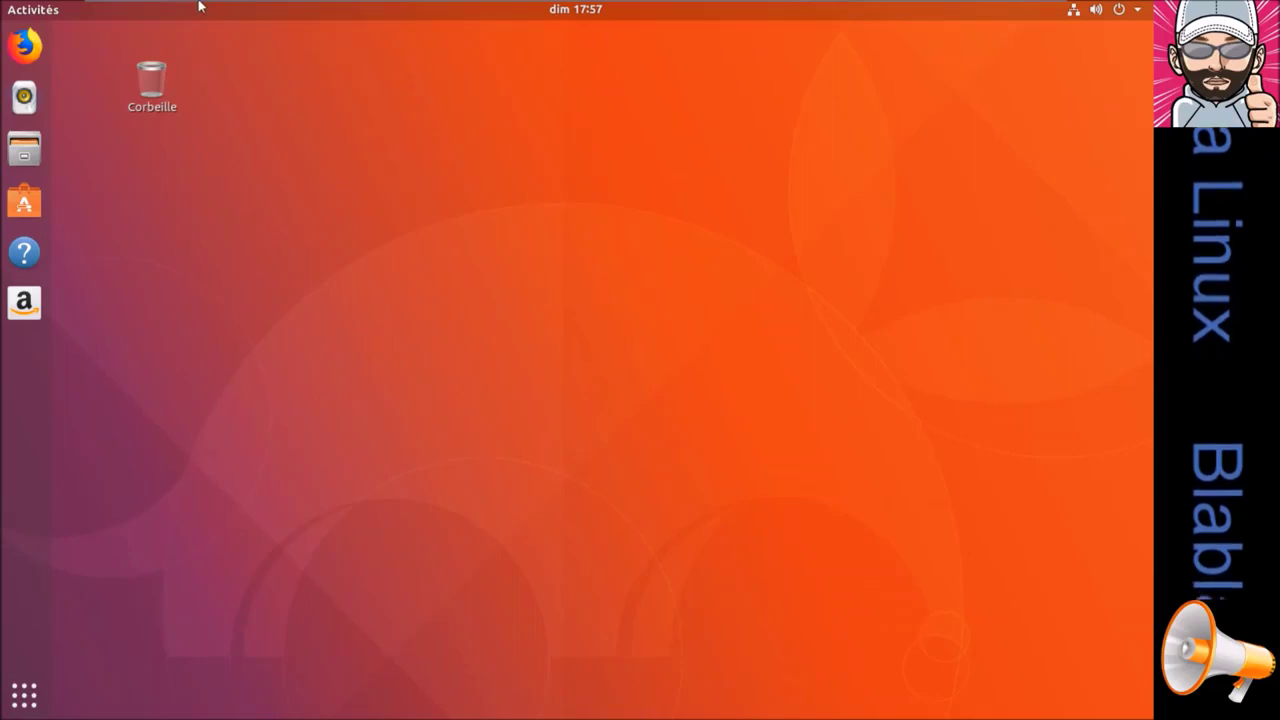
{"action": "mouse_move", "coordinate": [200, 3]}
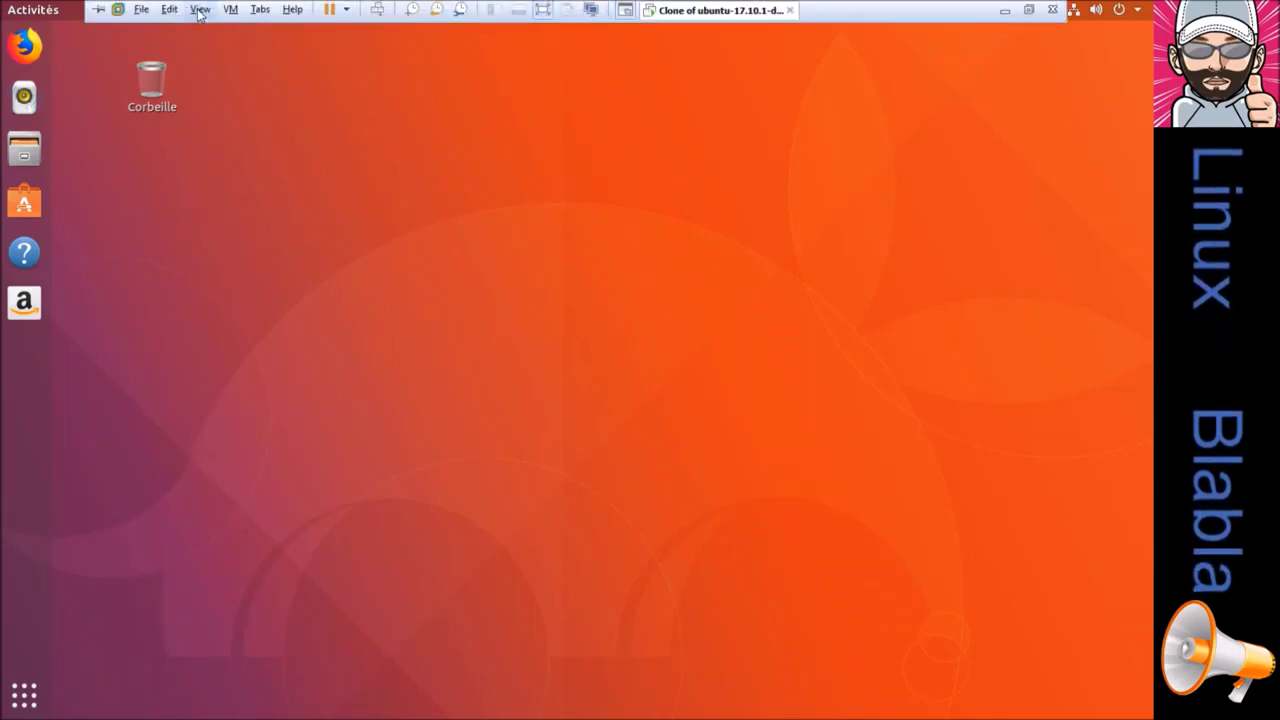
{"action": "left_click", "coordinate": [200, 9]}
{"action": "left_click", "coordinate": [216, 50]}
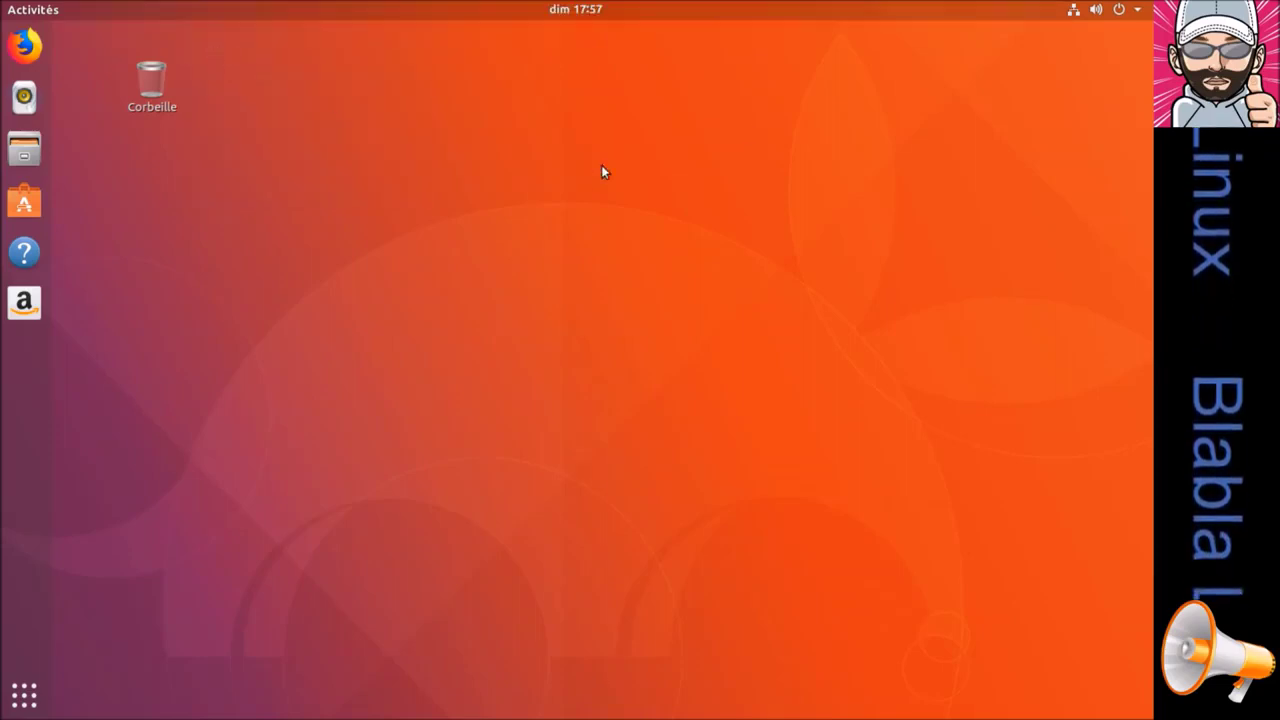
Step: Log out of the current Ubuntu user session and confirm closing it
{"action": "left_click", "coordinate": [1137, 12]}
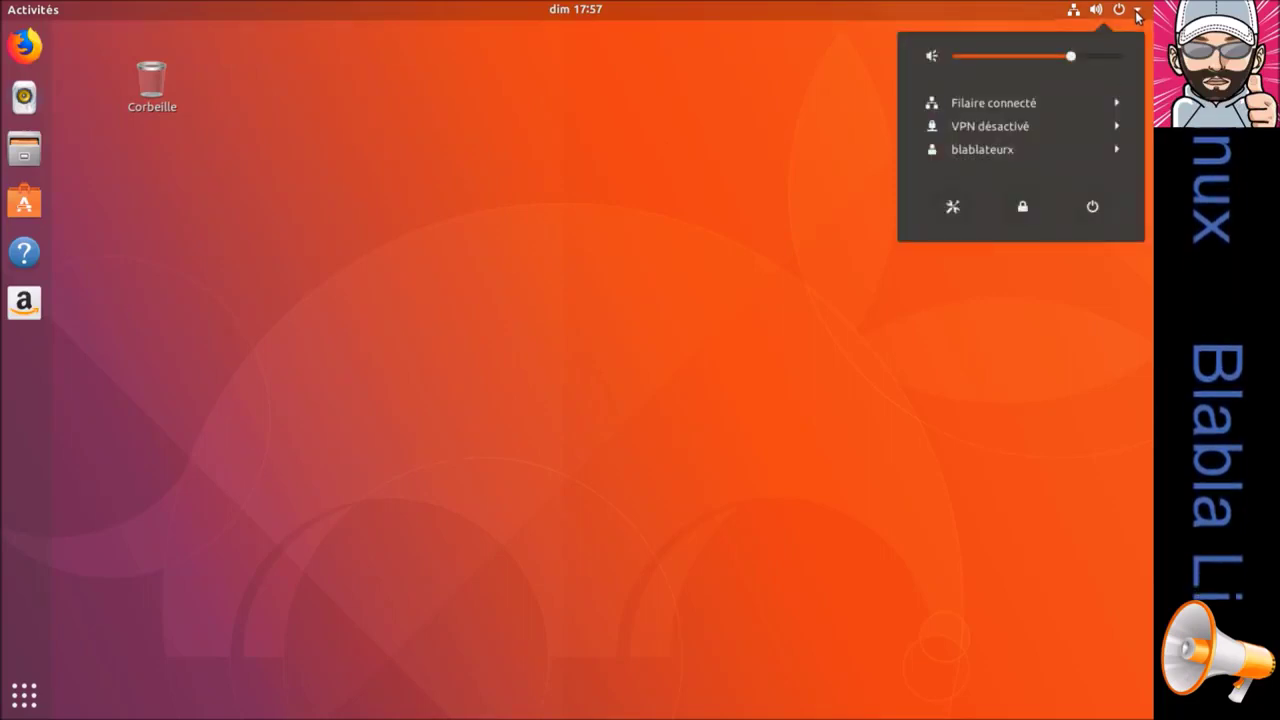
{"action": "left_click", "coordinate": [1108, 148]}
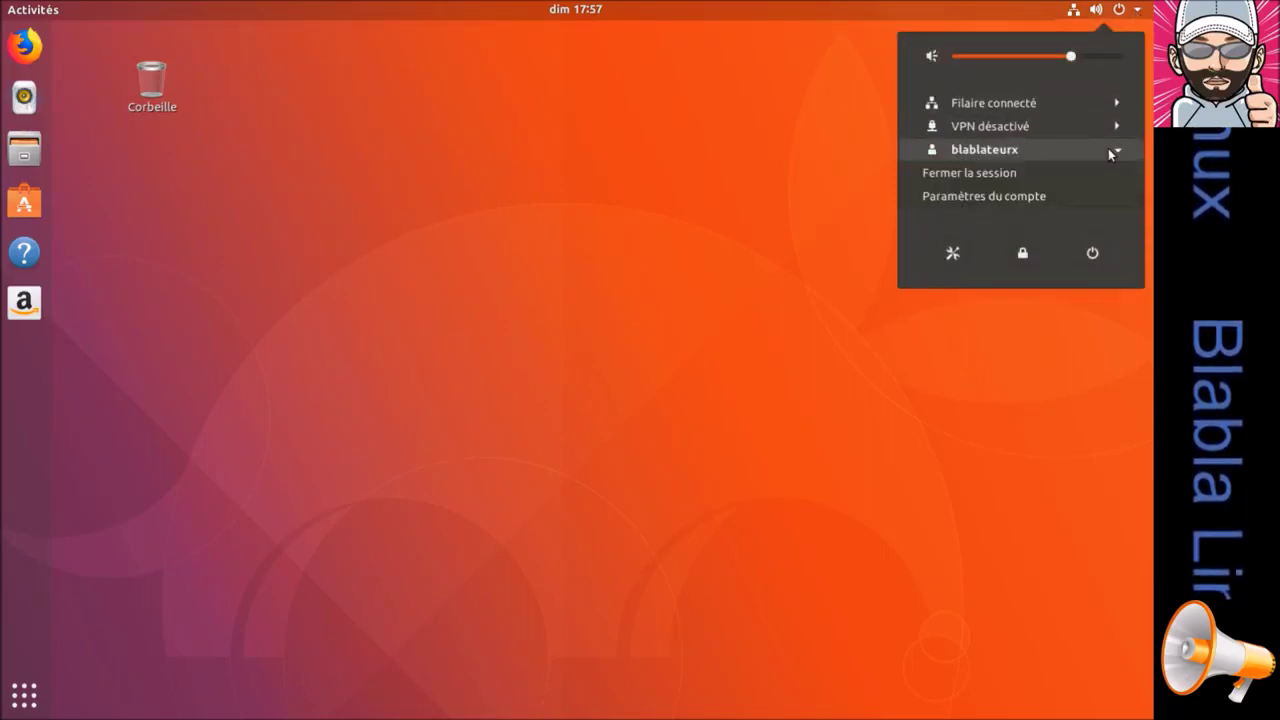
{"action": "left_click", "coordinate": [999, 173]}
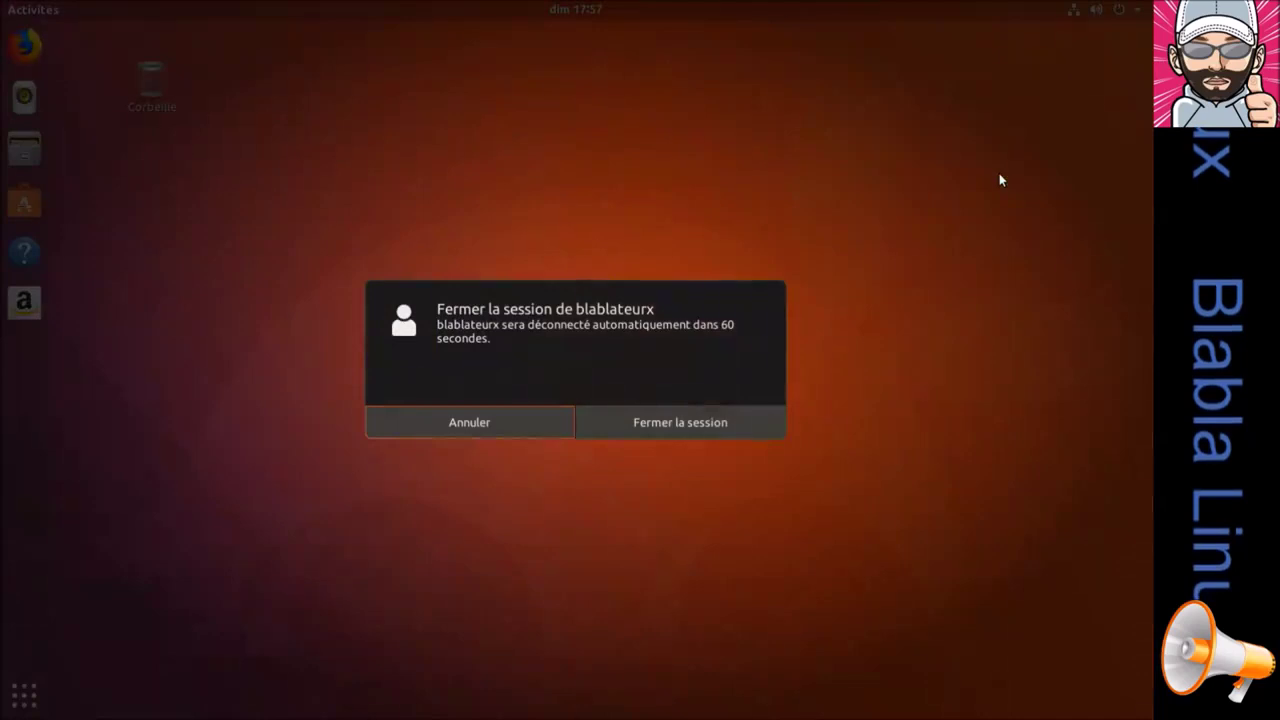
{"action": "left_click", "coordinate": [654, 423]}
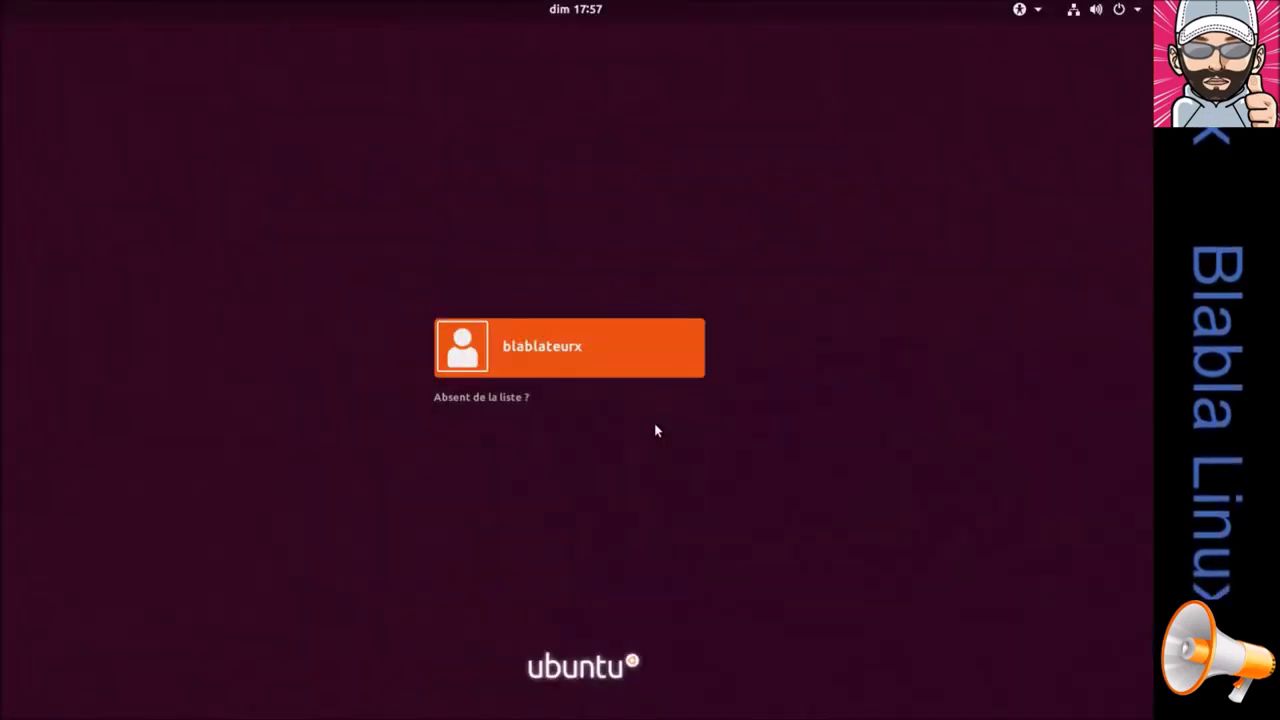
Step: Check which session types the login screen offers for the user account
{"action": "left_click", "coordinate": [520, 352]}
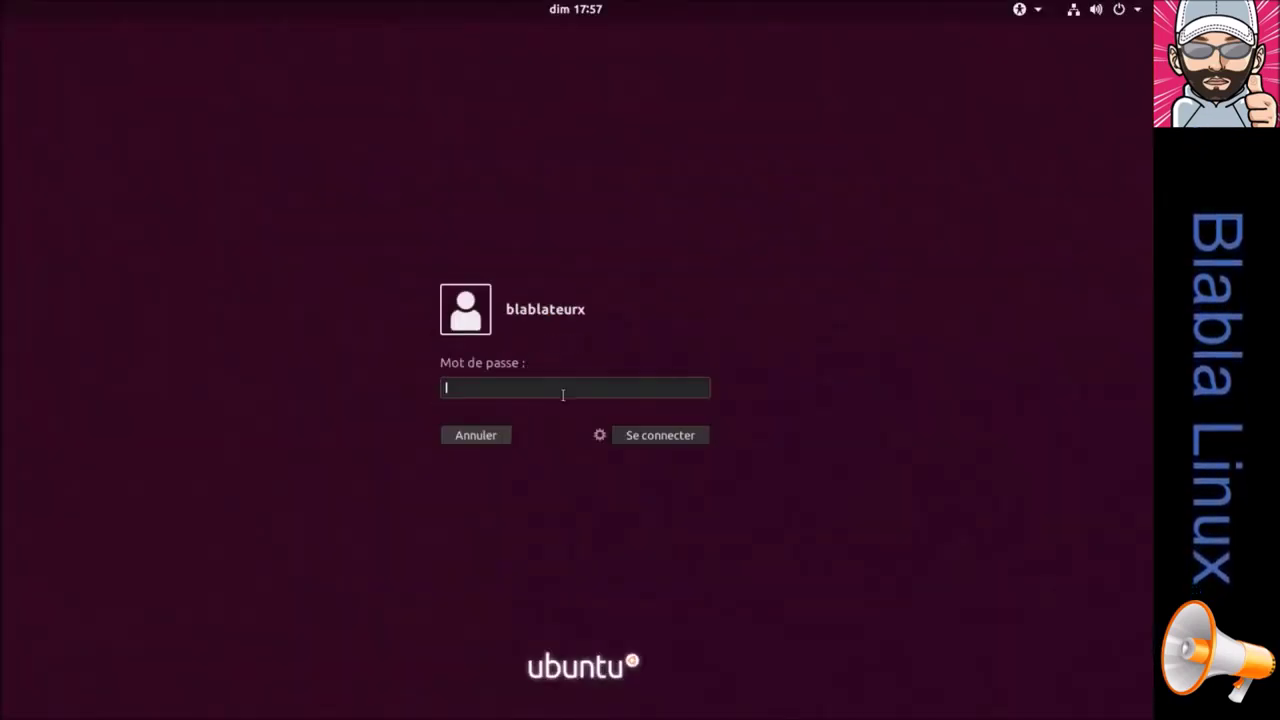
{"action": "left_click", "coordinate": [599, 436]}
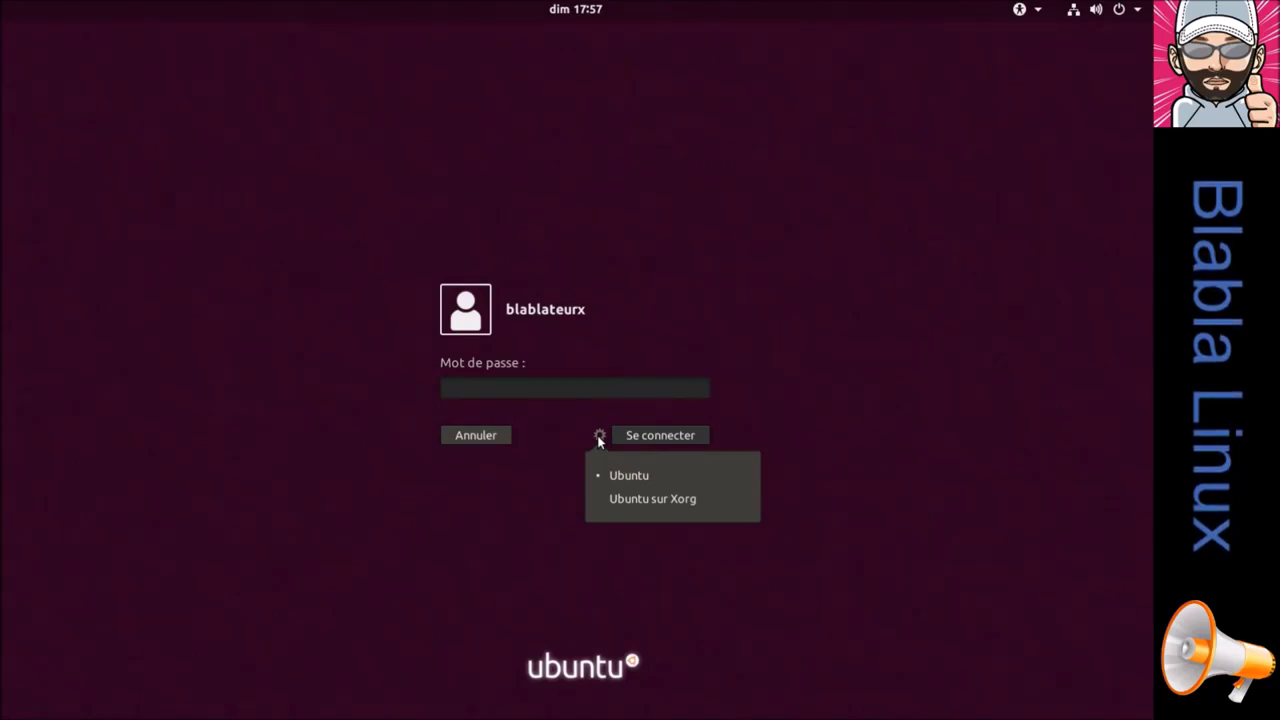
{"action": "left_click", "coordinate": [914, 277]}
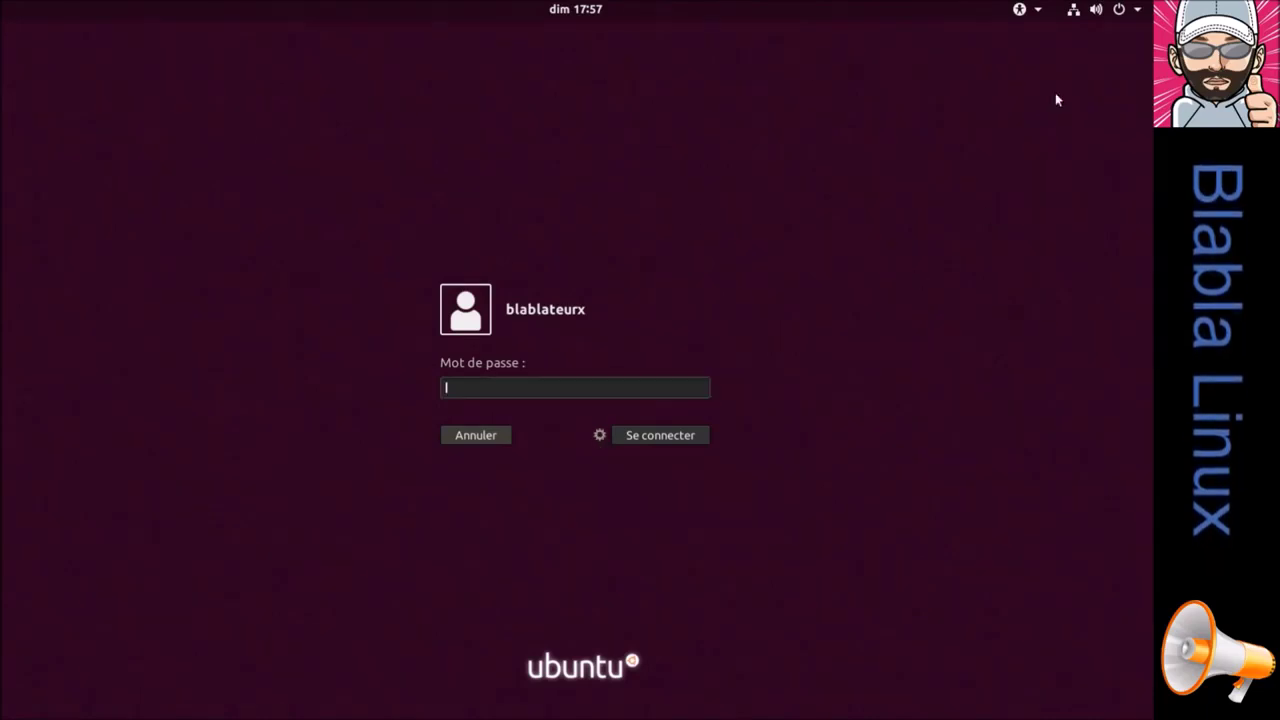
Step: Restart the Ubuntu virtual machine from the login screen
{"action": "left_click", "coordinate": [1137, 9]}
{"action": "left_click", "coordinate": [1020, 157]}
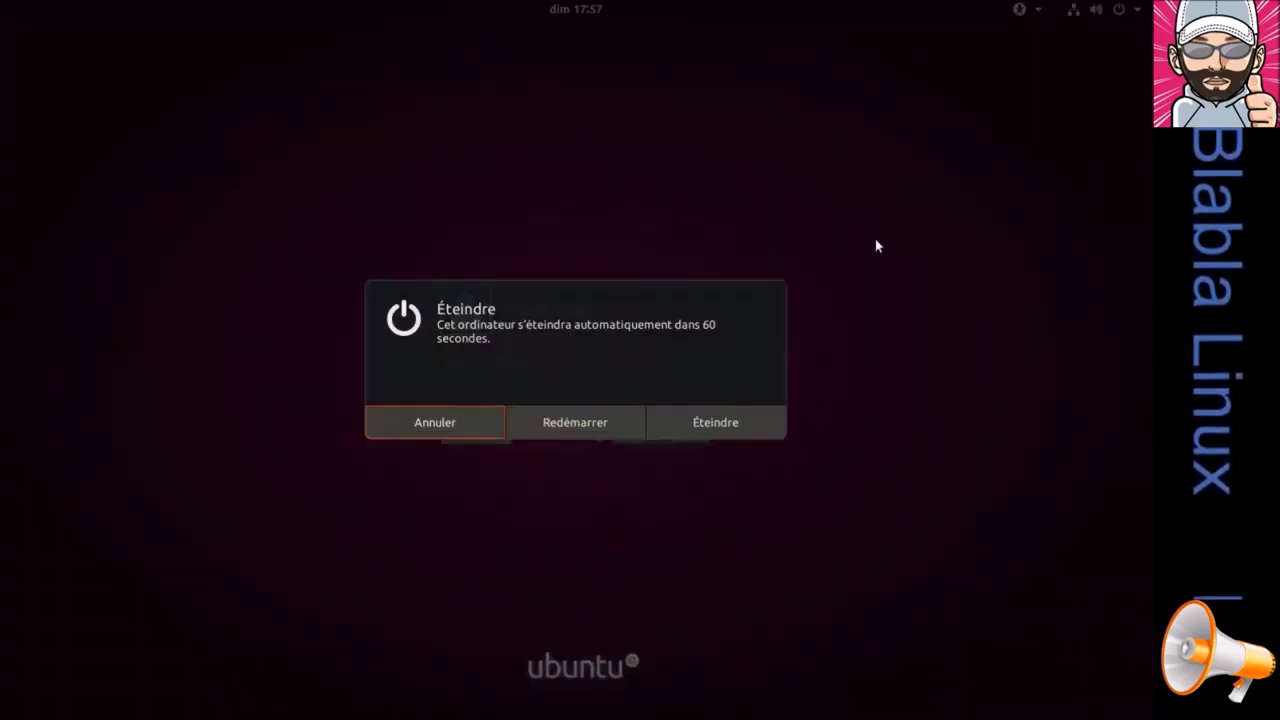
{"action": "left_click", "coordinate": [605, 421]}
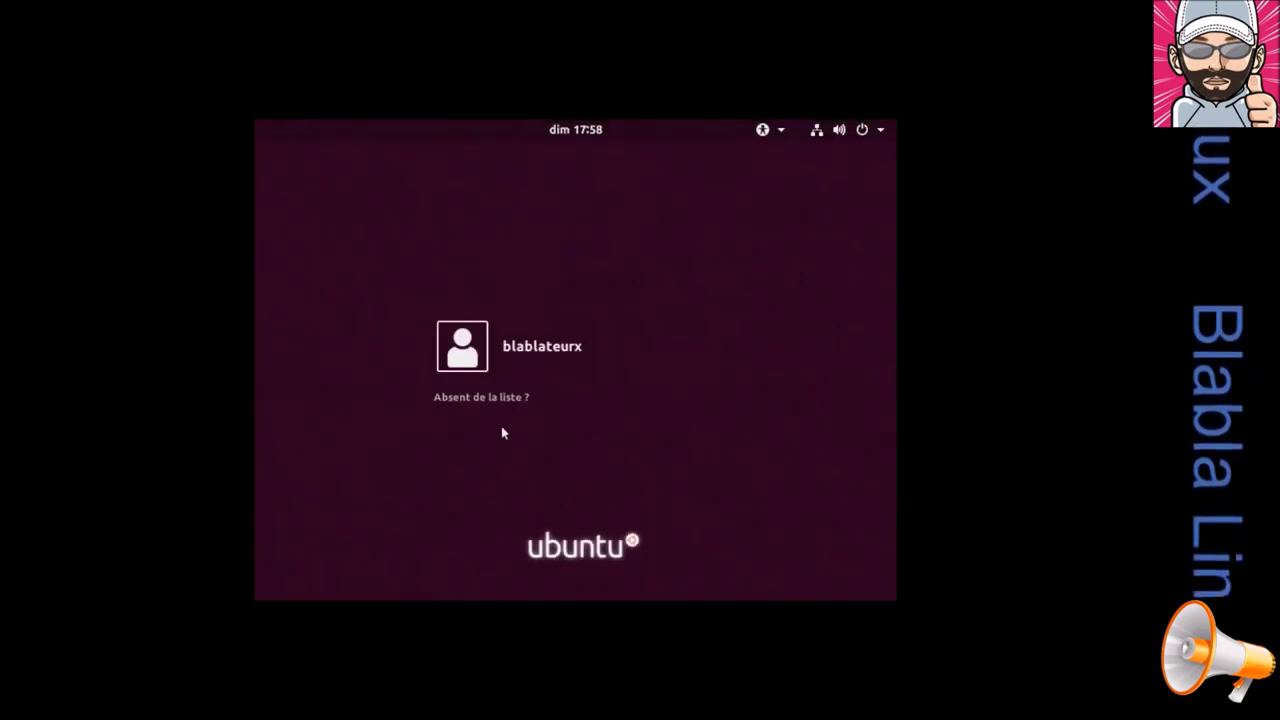
Step: Check the session choices for the user account, and log in to the Deepin session by entering the account password
{"action": "left_click", "coordinate": [558, 350]}
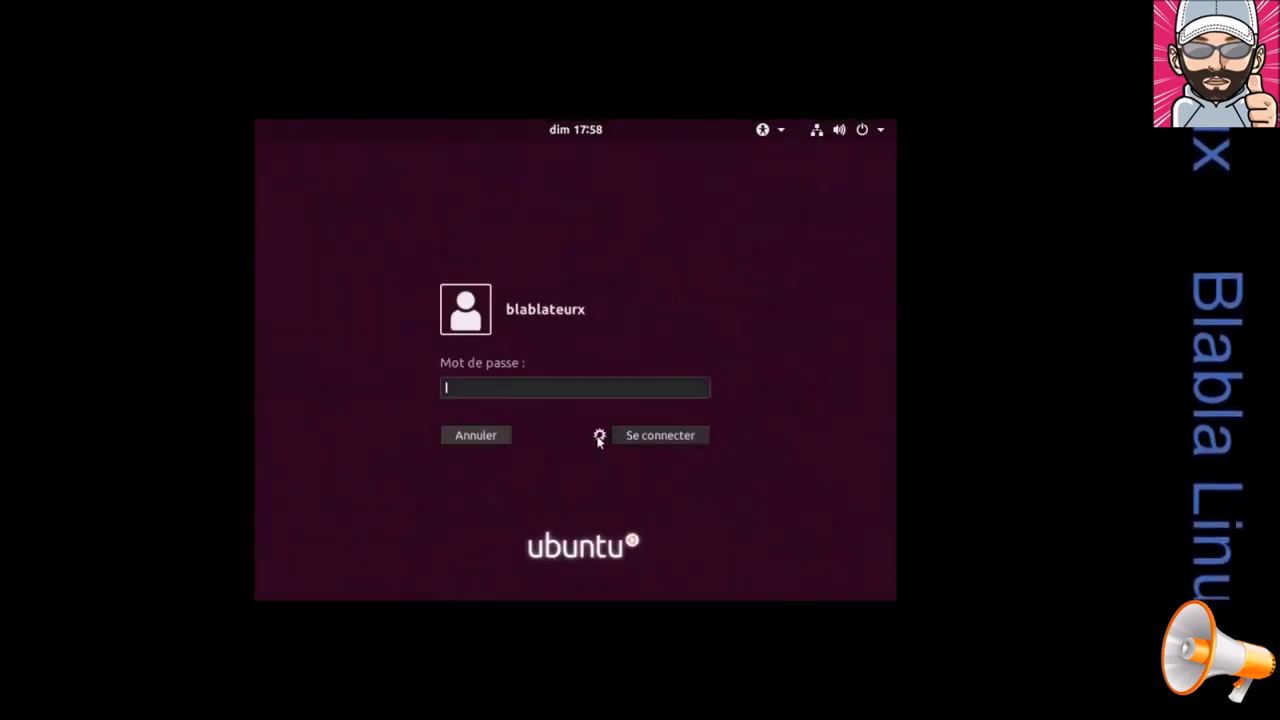
{"action": "left_click", "coordinate": [599, 435]}
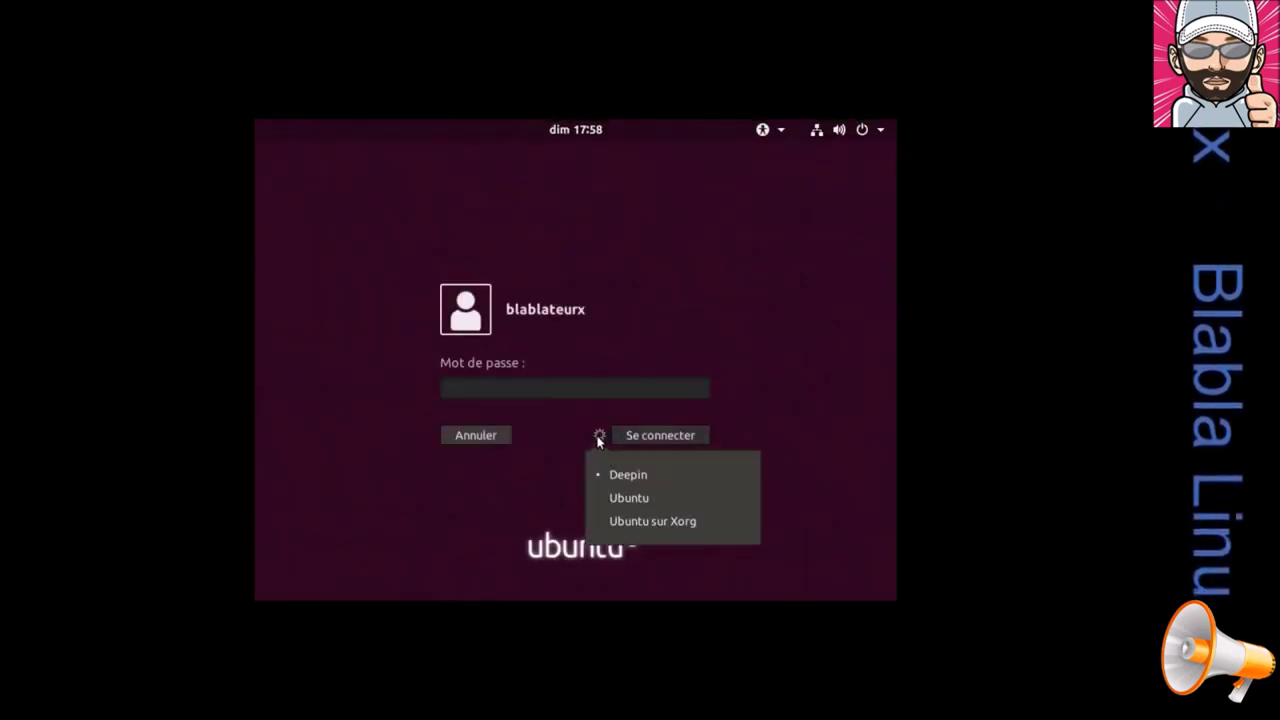
{"action": "left_click", "coordinate": [518, 392]}
{"action": "type", "text": "•••"}
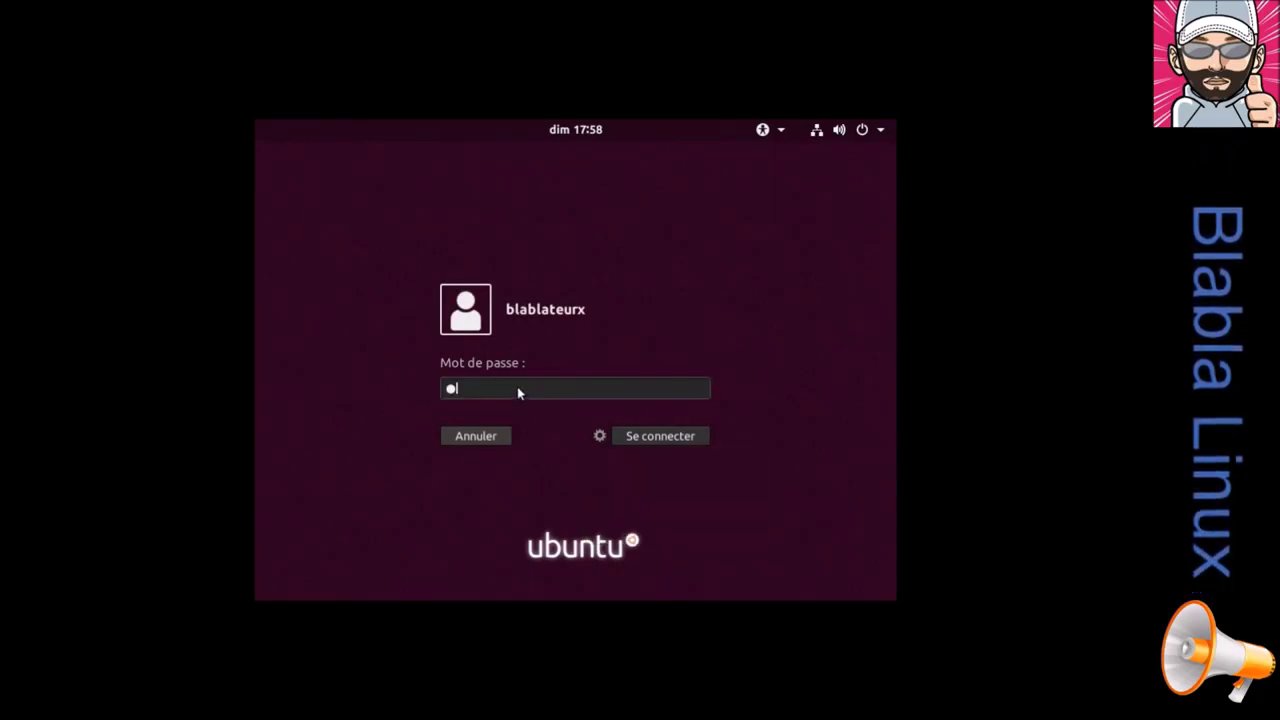
{"action": "key", "text": "Return"}
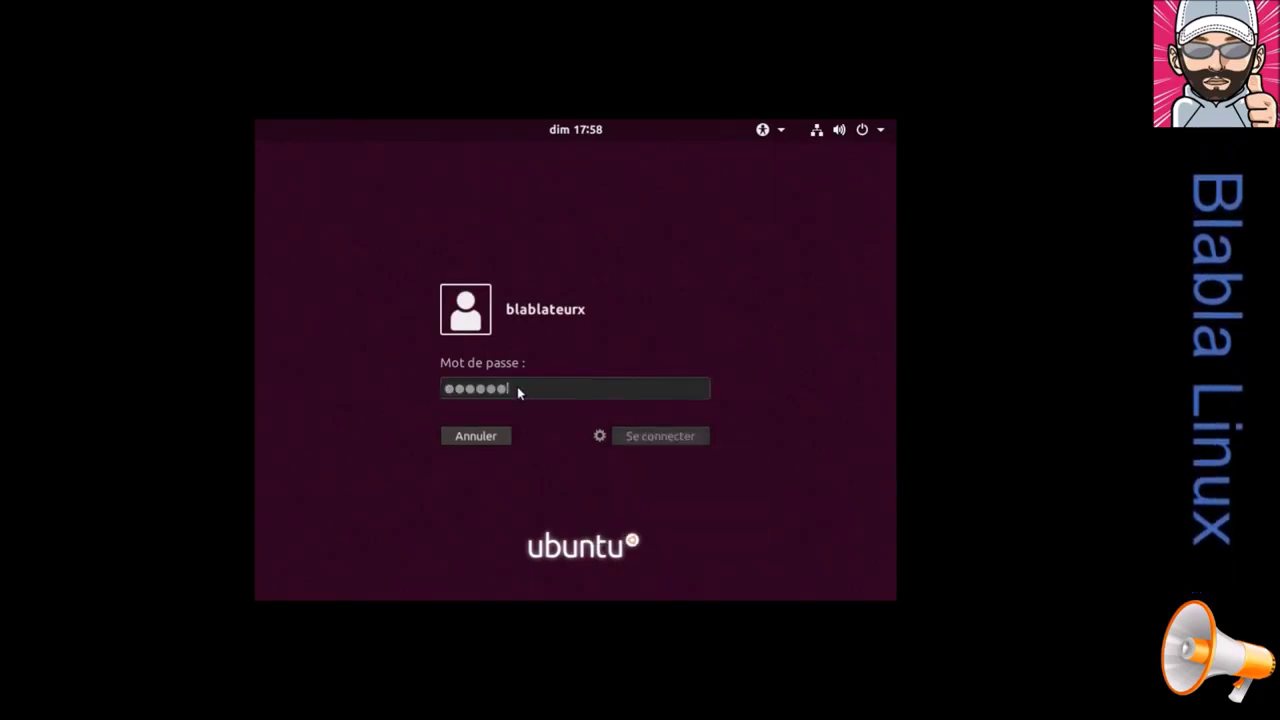